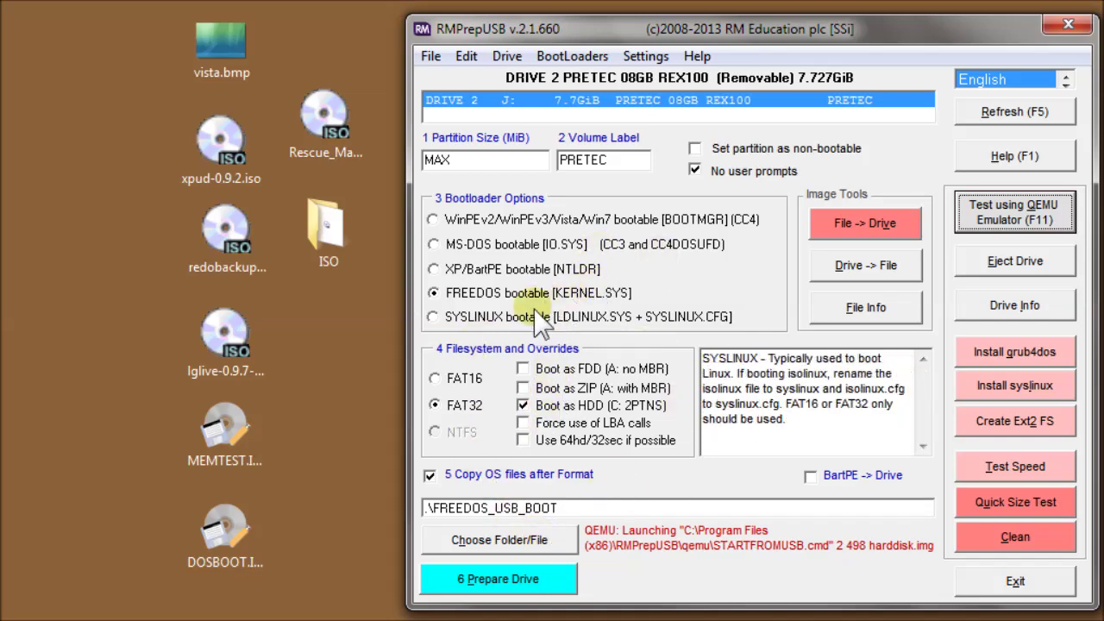
Label the volume MULTIBOOT and prepare the USB drive as FreeDOS bootable with FAT32 and the FREEDOS_USB_BOOT files
type("MULTIBOOT")
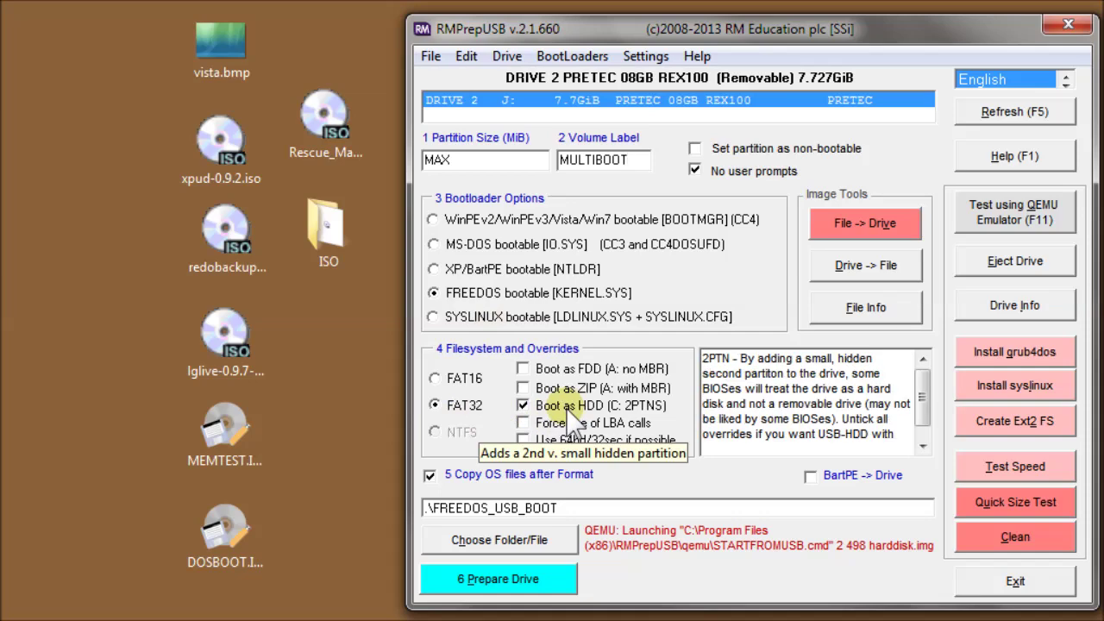
left_click(498, 579)
left_click(402, 592)
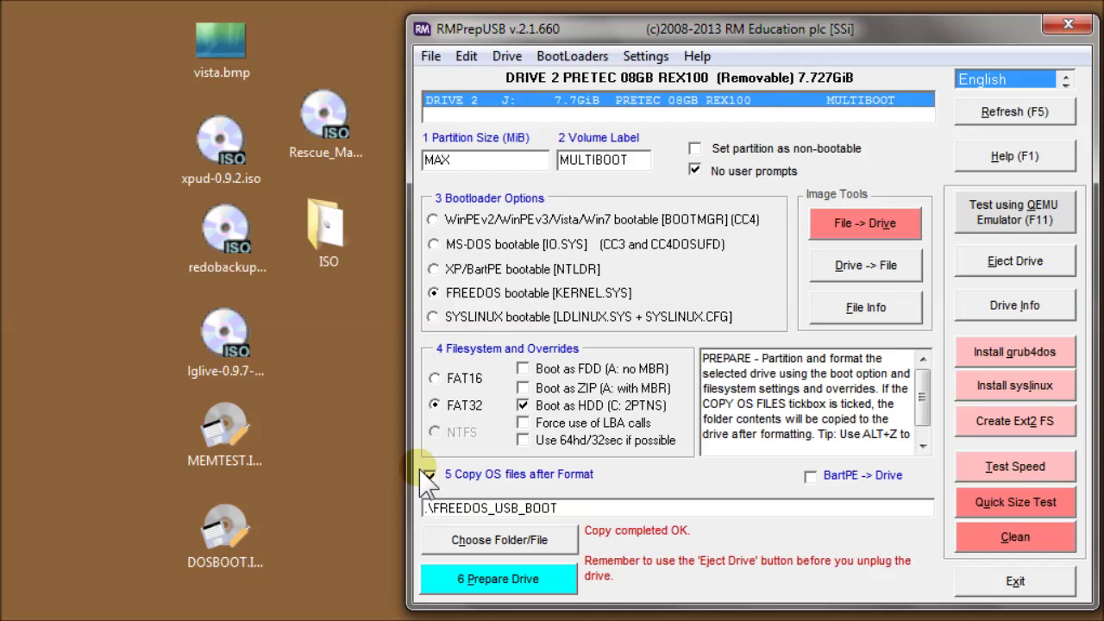
Test-boot the USB drive in the QEMU emulator, list the files in the root of C: with dir, and close the emulator
left_click(1048, 210)
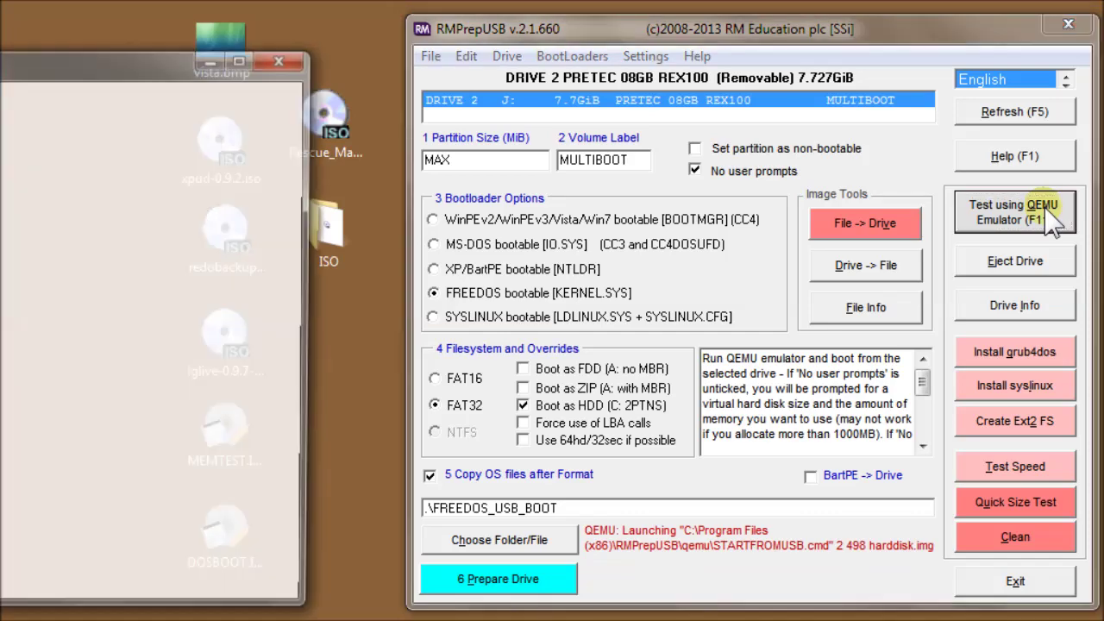
left_click_drag(36, 73, 462, 68)
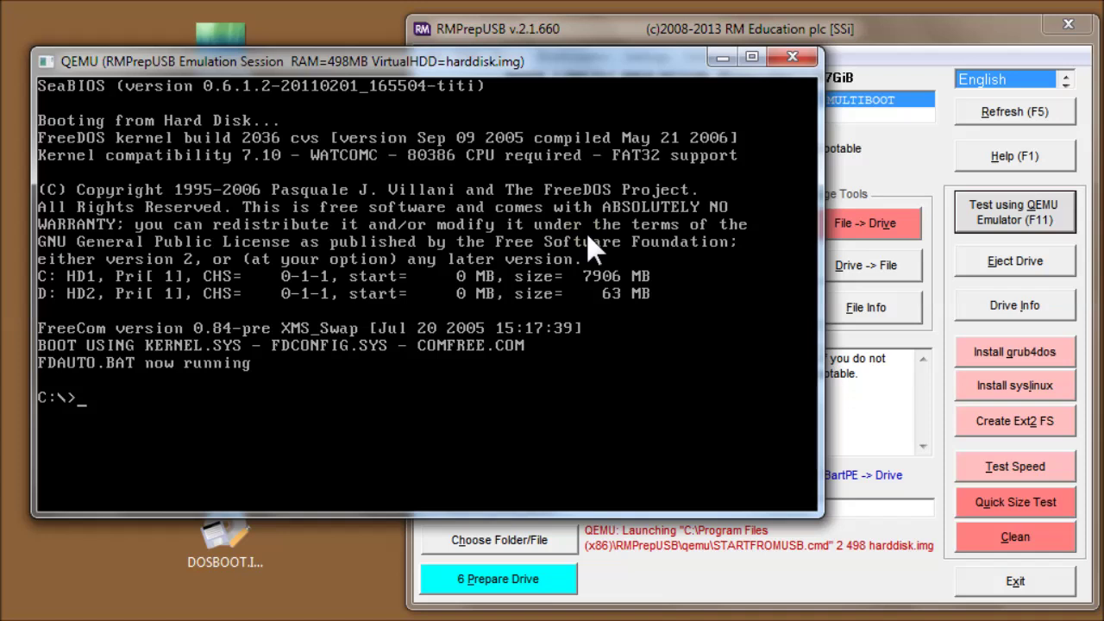
type("dir")
key("Return")
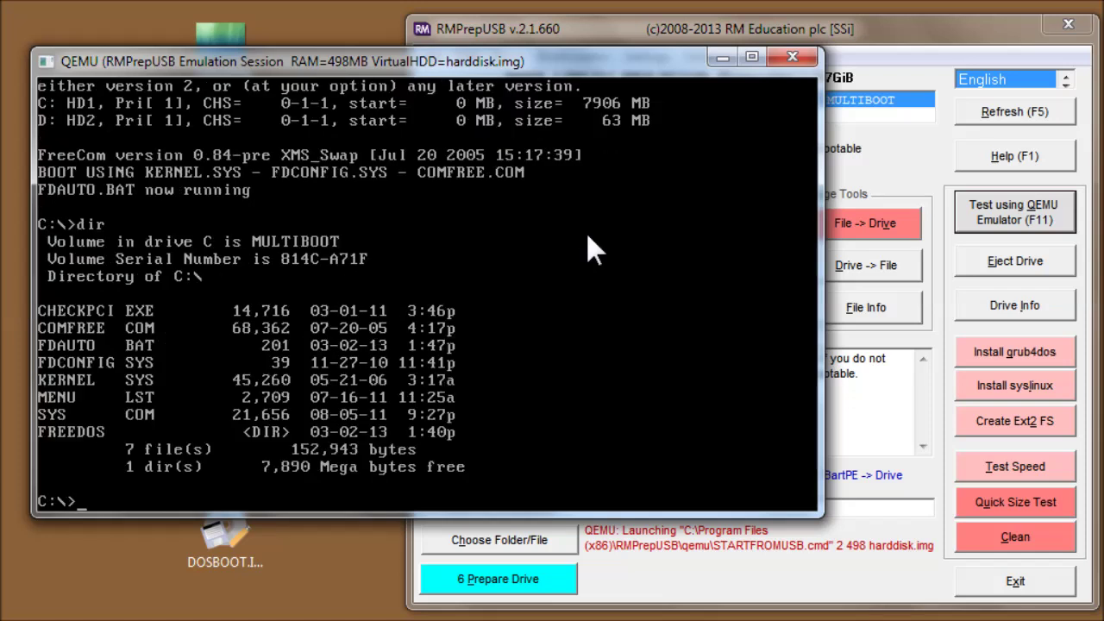
left_click(793, 58)
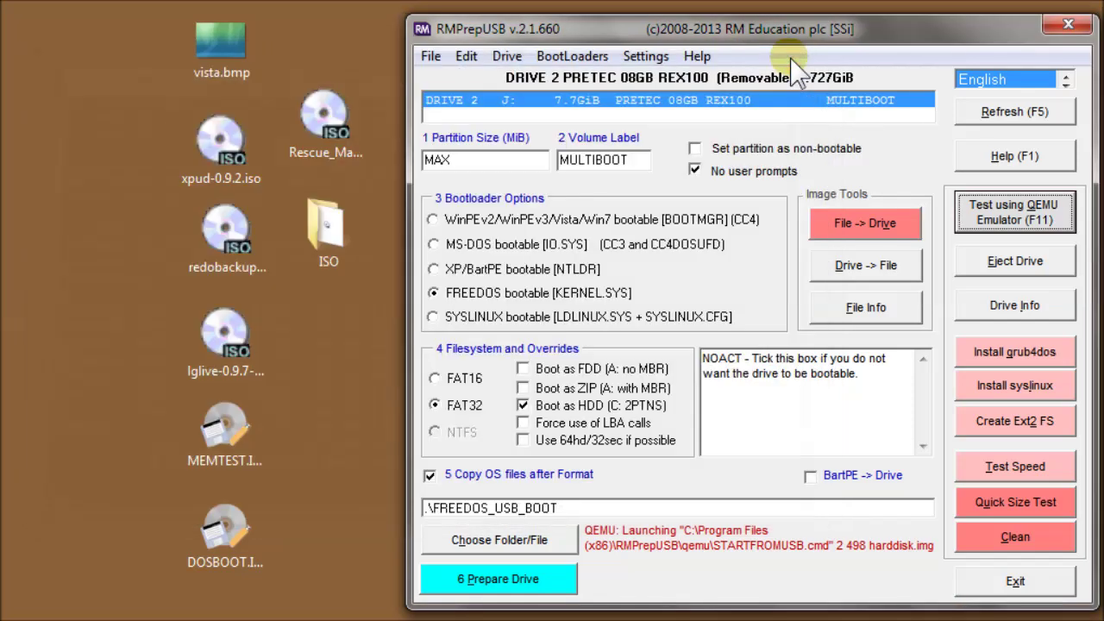
Turn user prompts back on and install grub4dos to the drive's Master Boot Record, including the grldr file
left_click(697, 172)
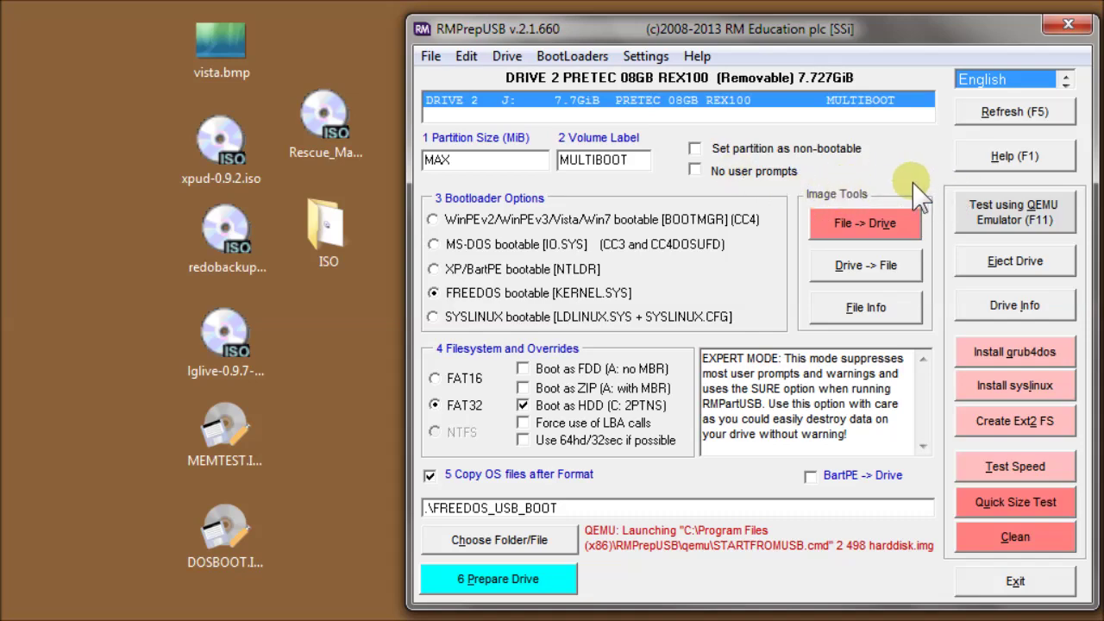
left_click(1004, 350)
left_click_drag(528, 392, 591, 288)
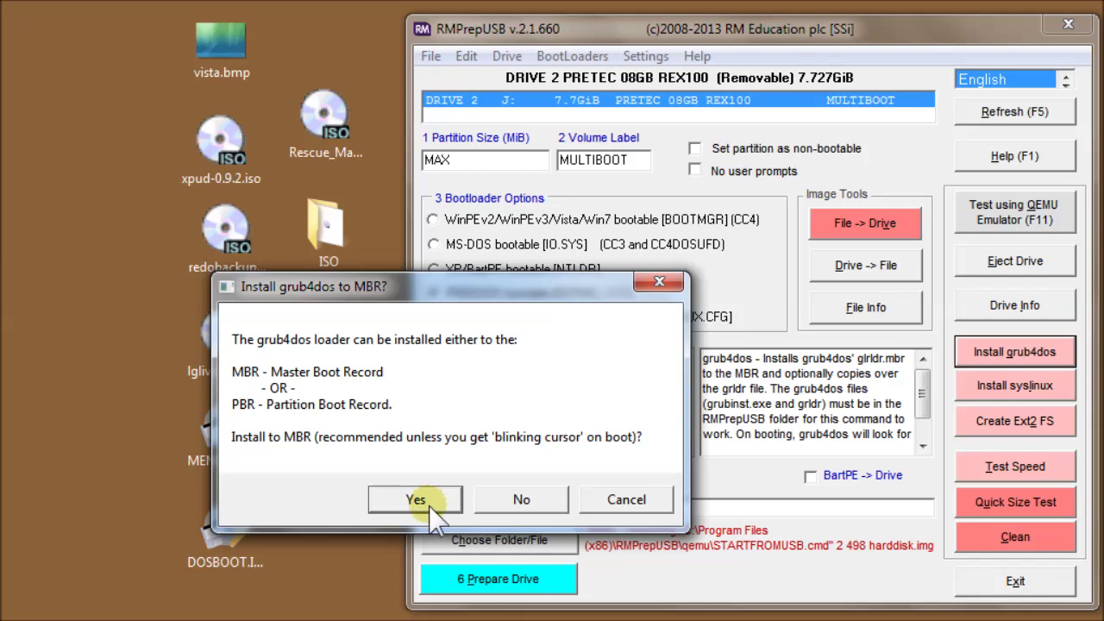
left_click(393, 501)
key("Return")
key("Return")
key("Return")
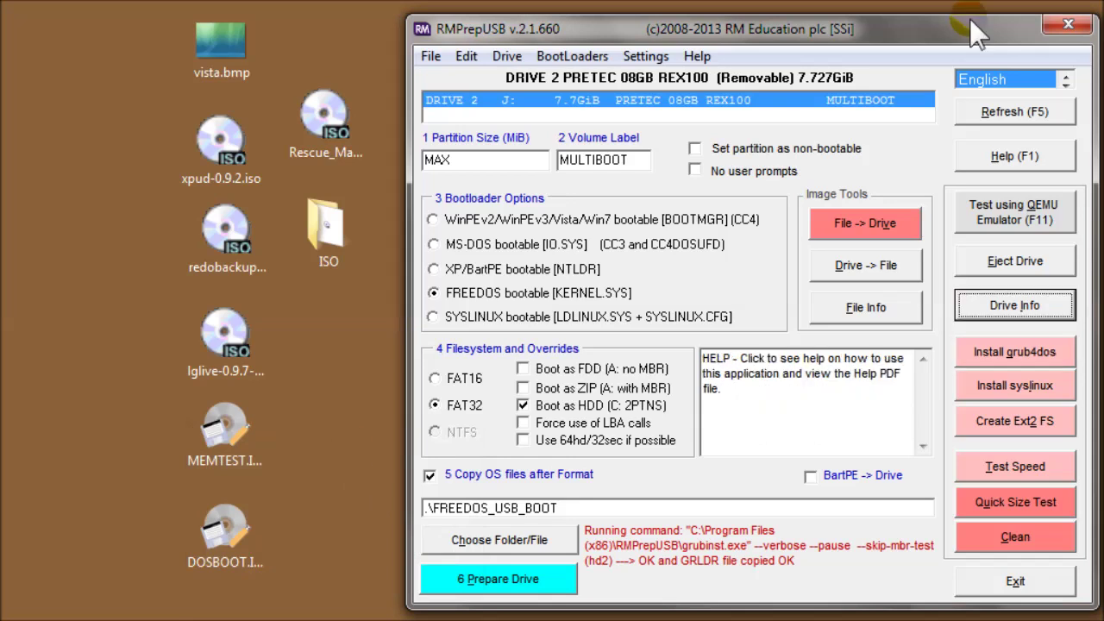
Test-boot the drive in QEMU using the existing virtual hard disk image and 870 MB of memory, and close the emulator
left_click(1005, 220)
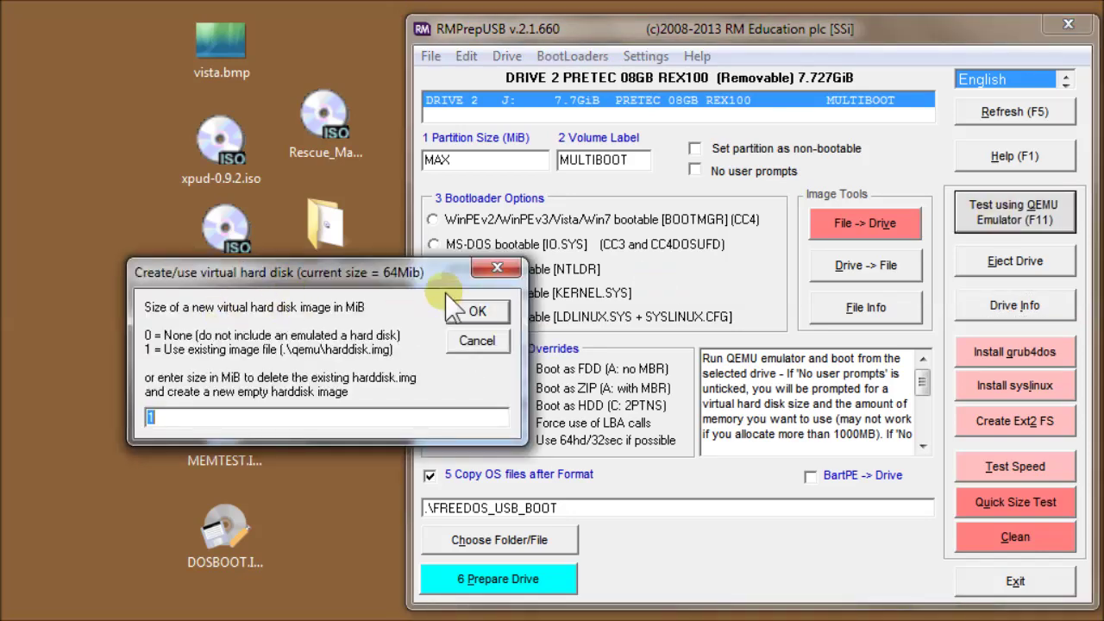
left_click(473, 308)
left_click(647, 330)
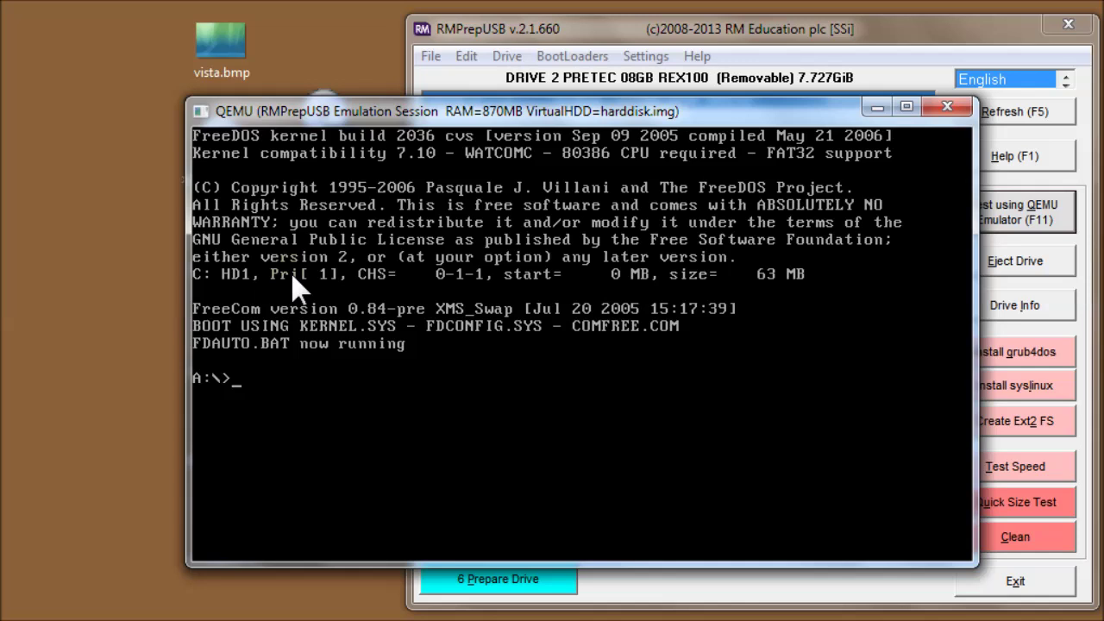
key("alt+F4")
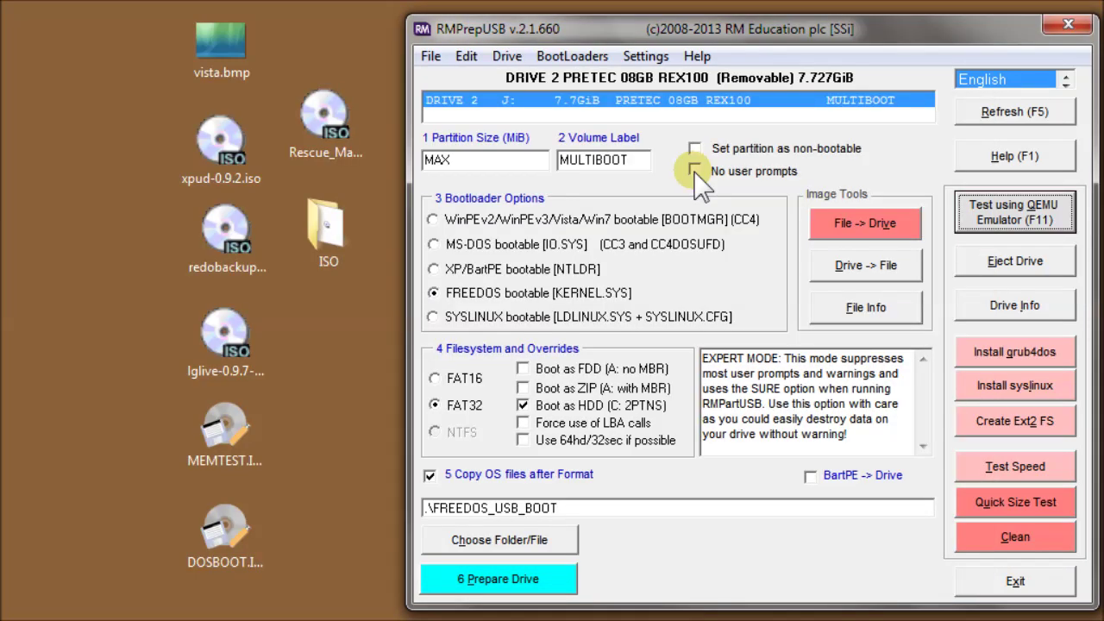
Disable user prompts, test-boot the drive in QEMU with FreeDOS as Hard Disk 0, list its files, and close the emulator
left_click(695, 170)
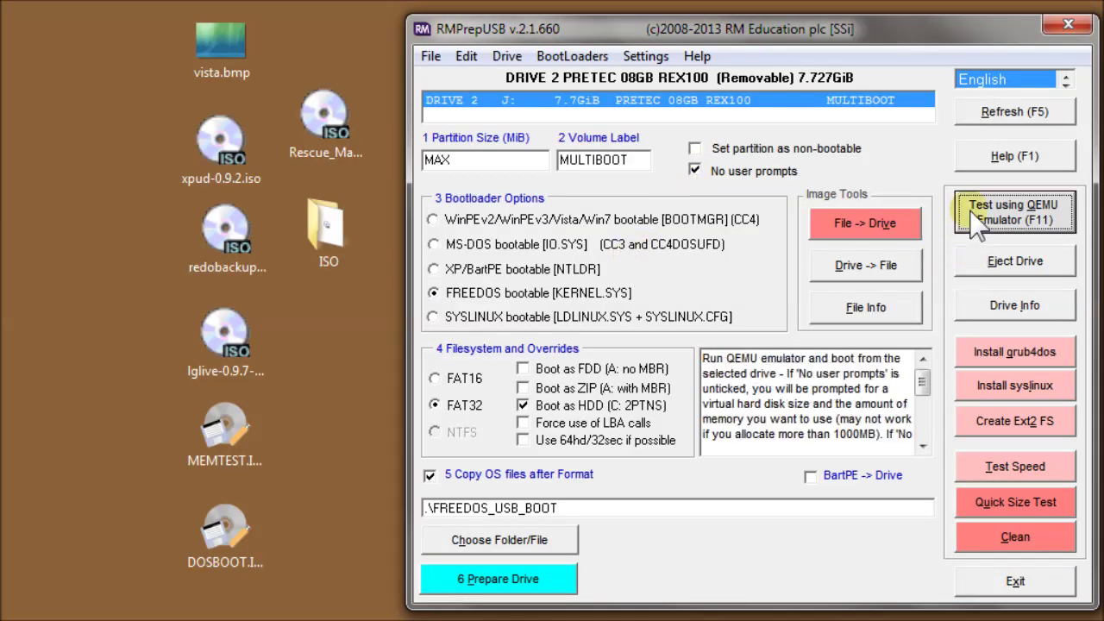
key("F11")
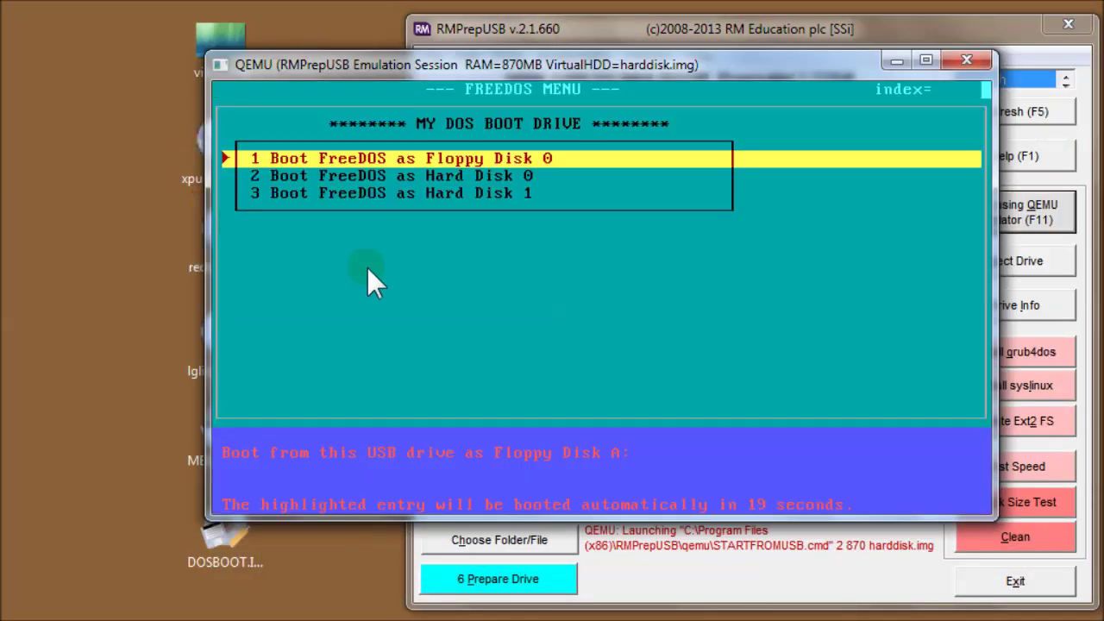
key("Down")
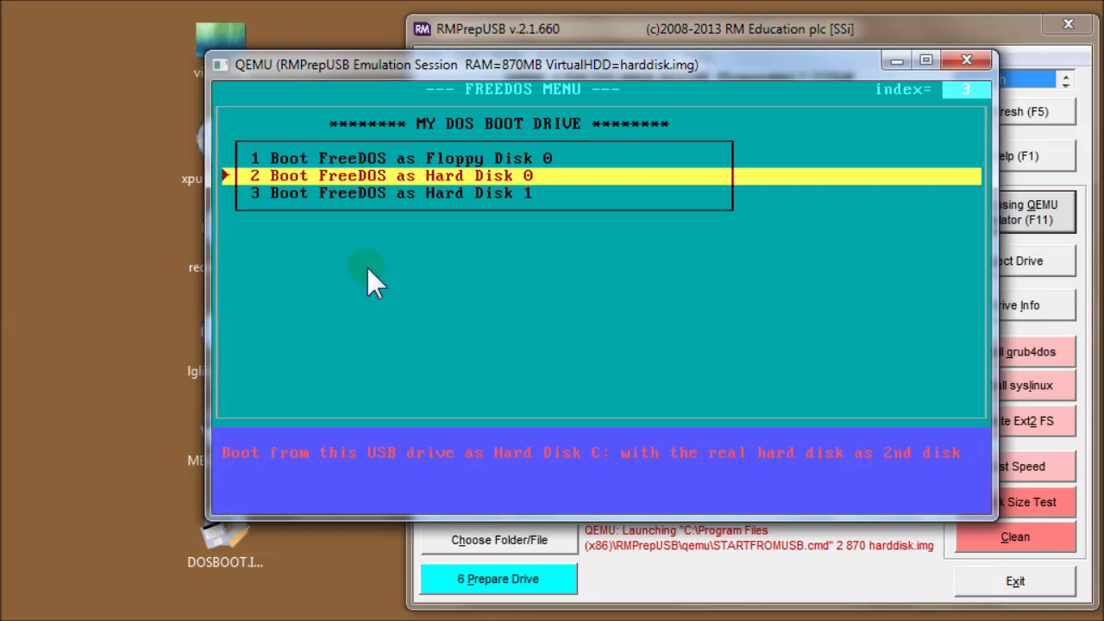
key("Return")
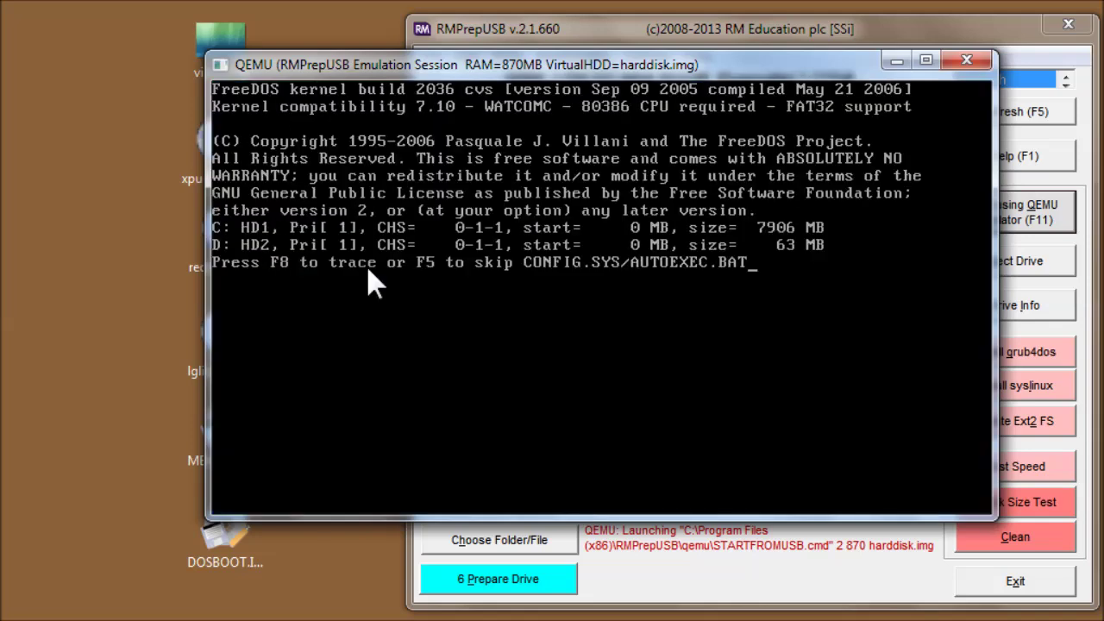
type("dir")
key("Return")
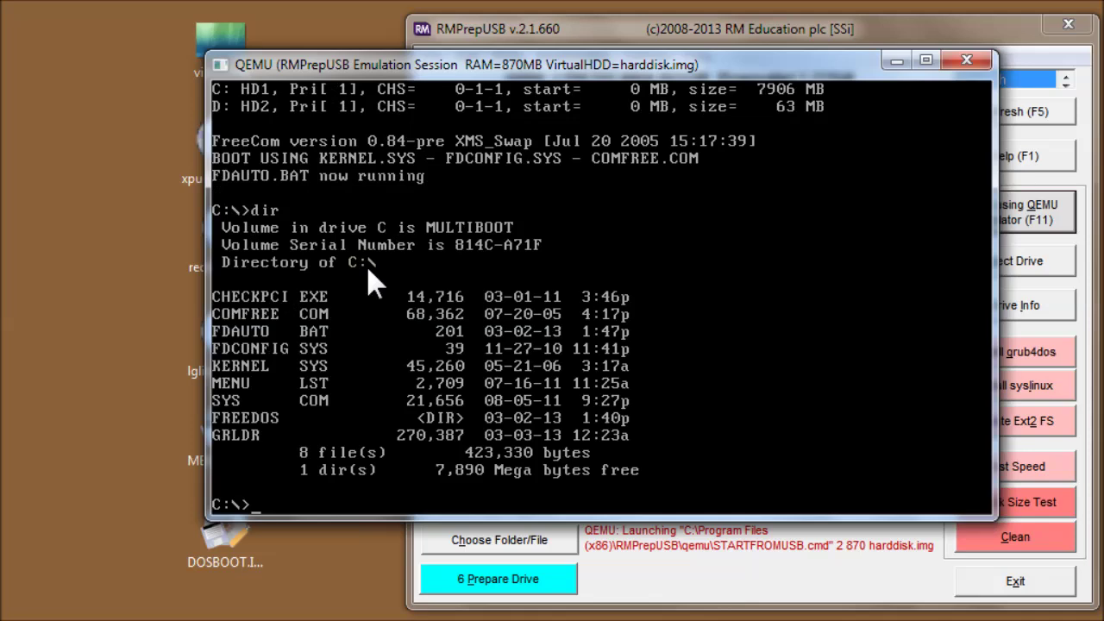
left_click(960, 58)
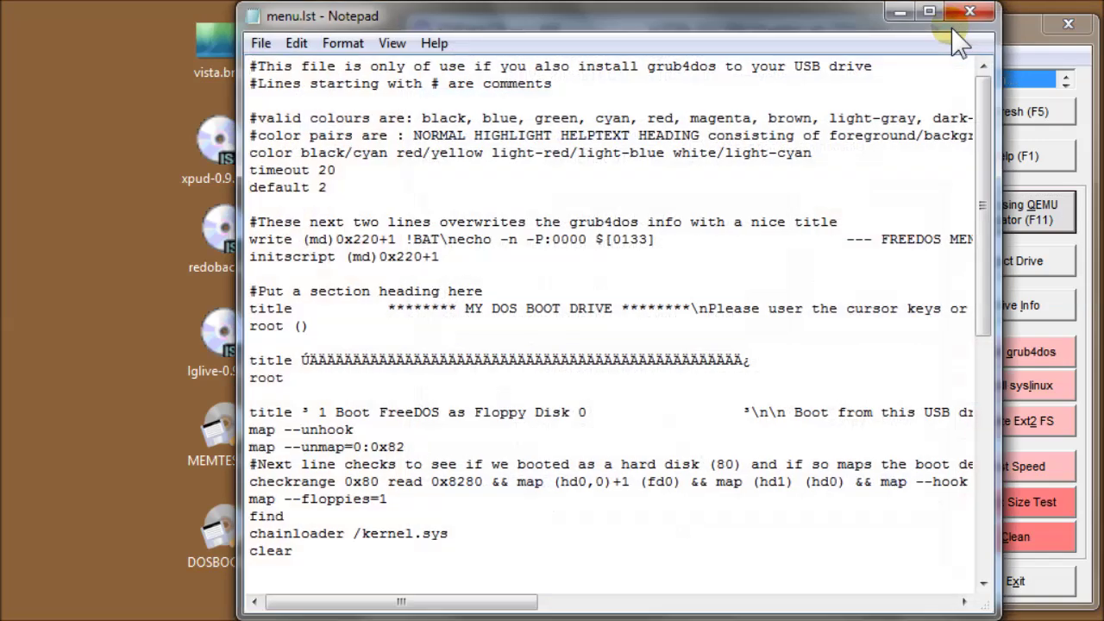
Widen the menu.lst window, examine its timeout, colour, initscript and title entries, and close the file
left_click_drag(240, 291, 57, 291)
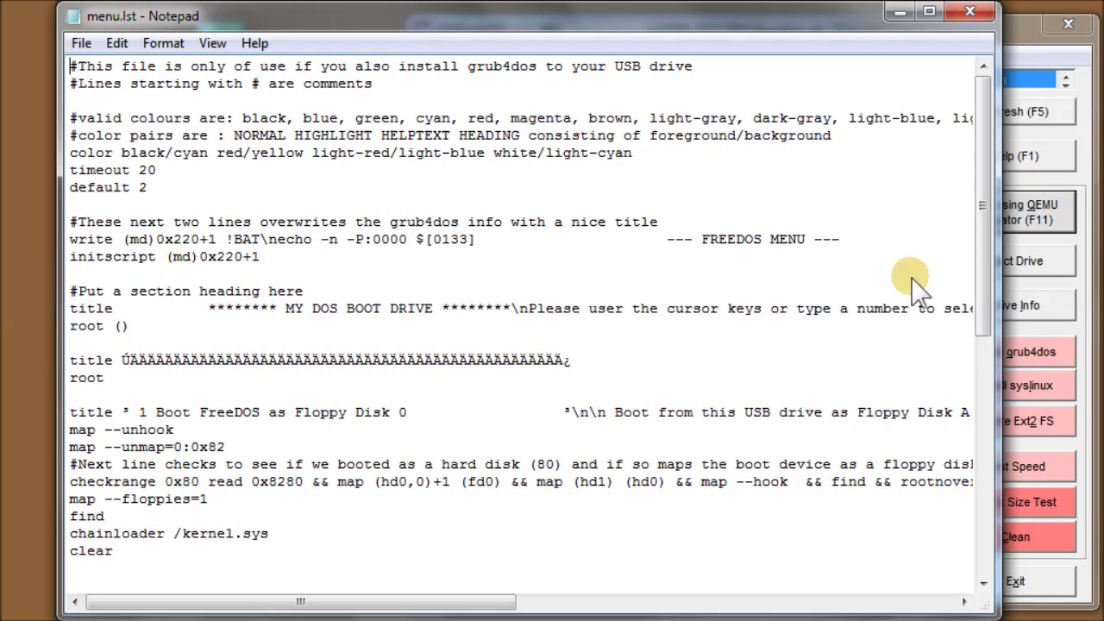
left_click_drag(993, 298, 1073, 298)
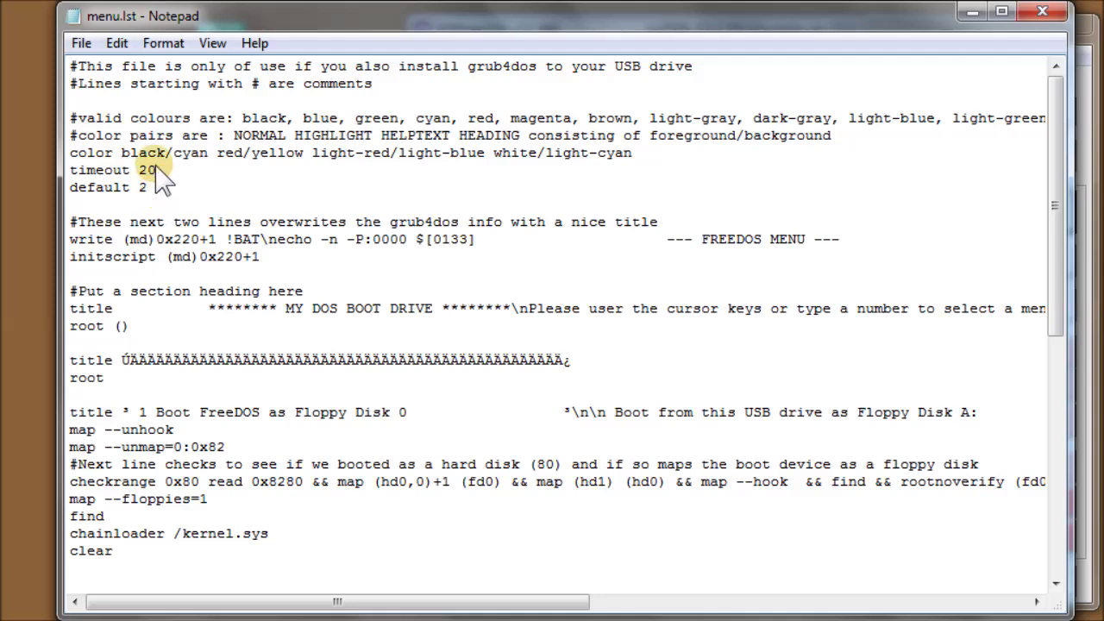
left_click_drag(156, 169, 72, 172)
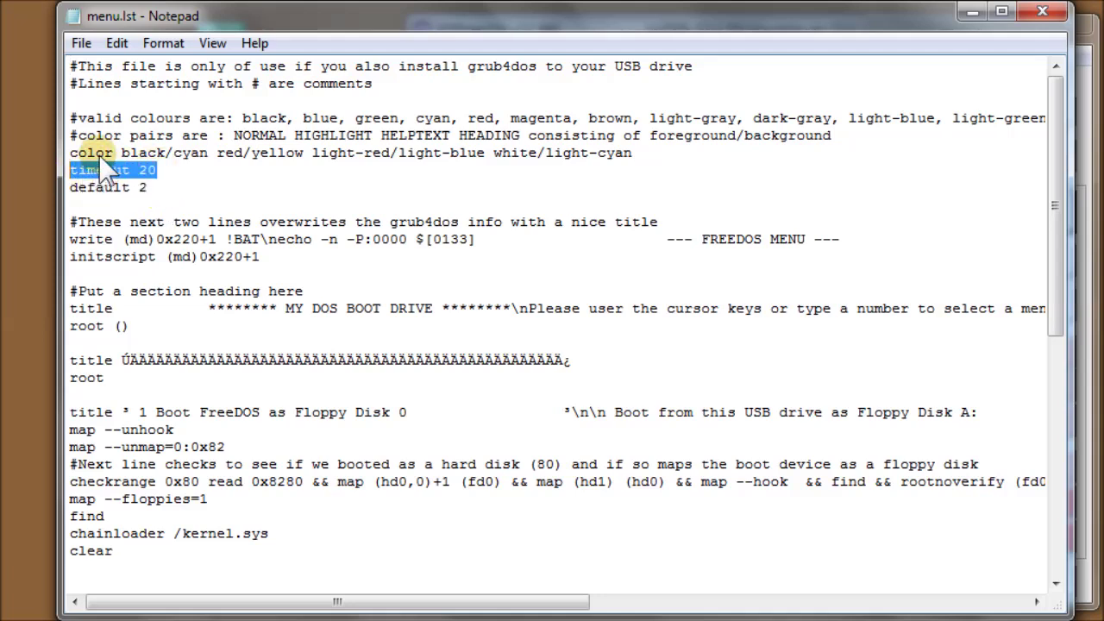
left_click(101, 160)
left_click_drag(98, 159, 638, 169)
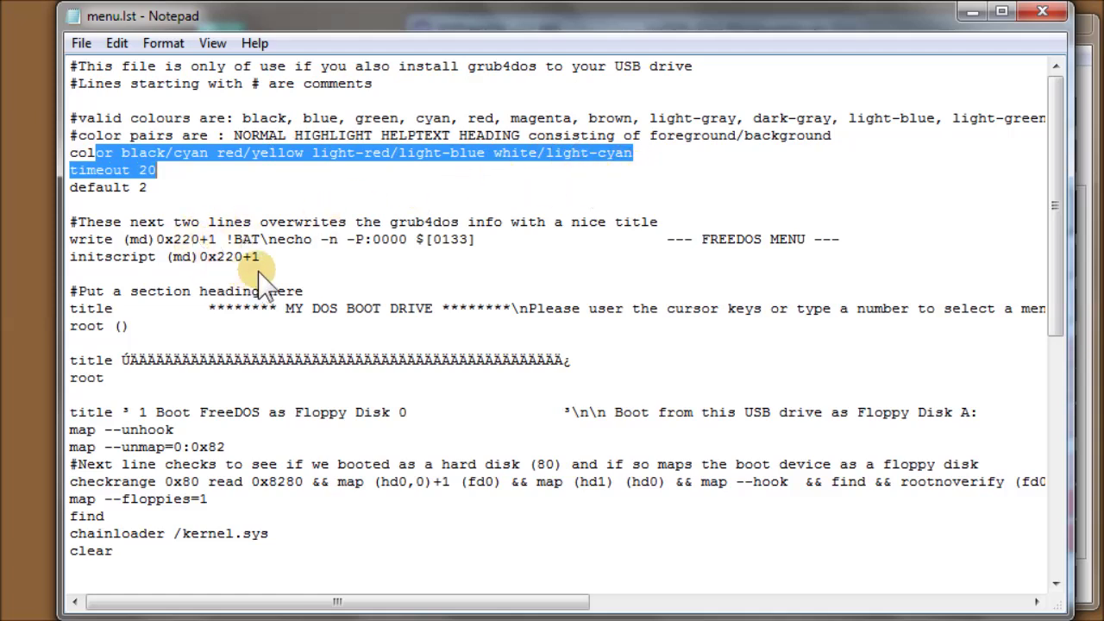
left_click_drag(261, 257, 50, 269)
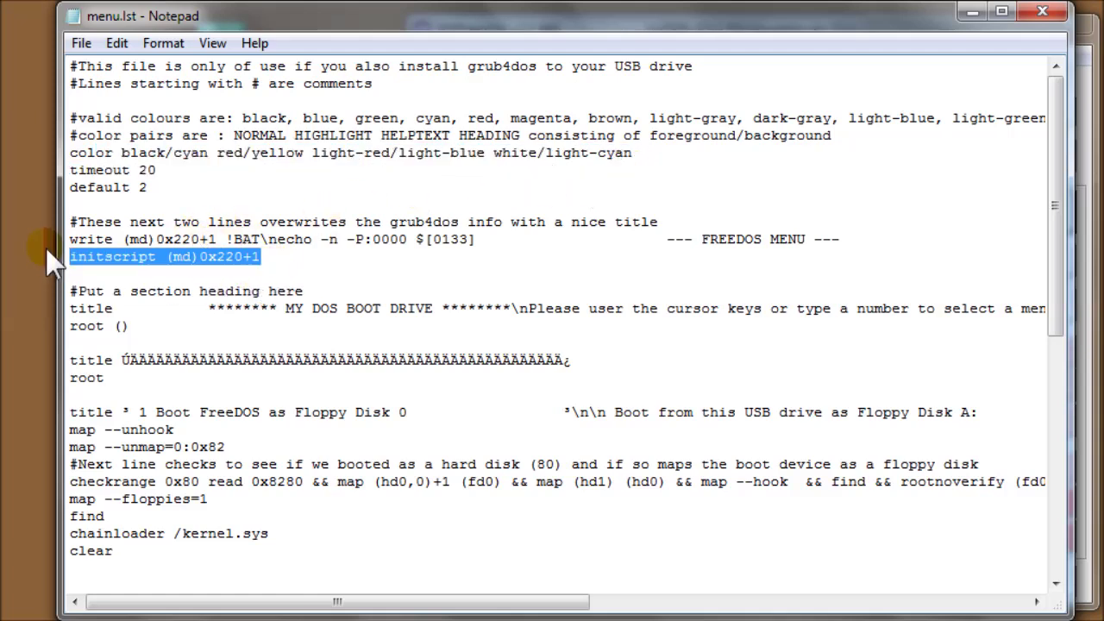
left_click(263, 274)
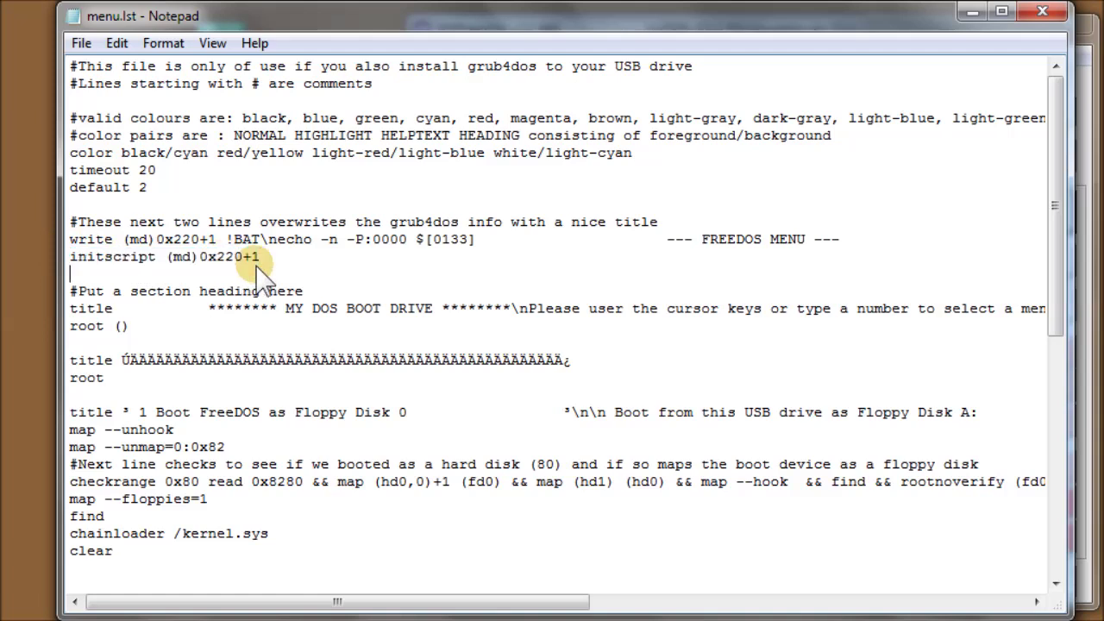
scroll(202, 375, "down", 1)
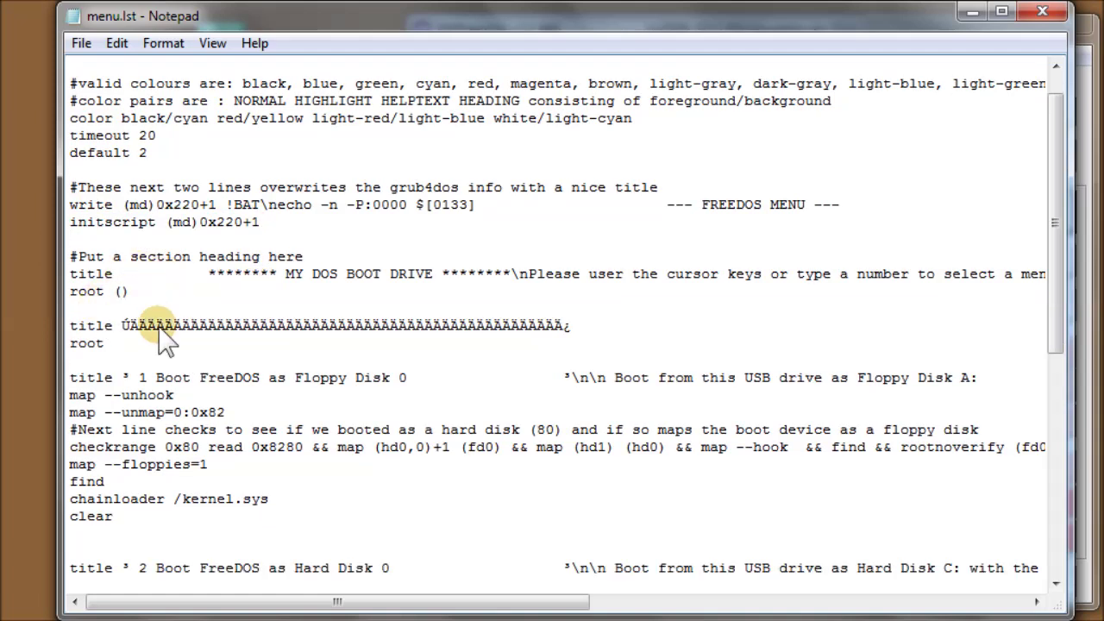
left_click_drag(1051, 293, 1018, 185)
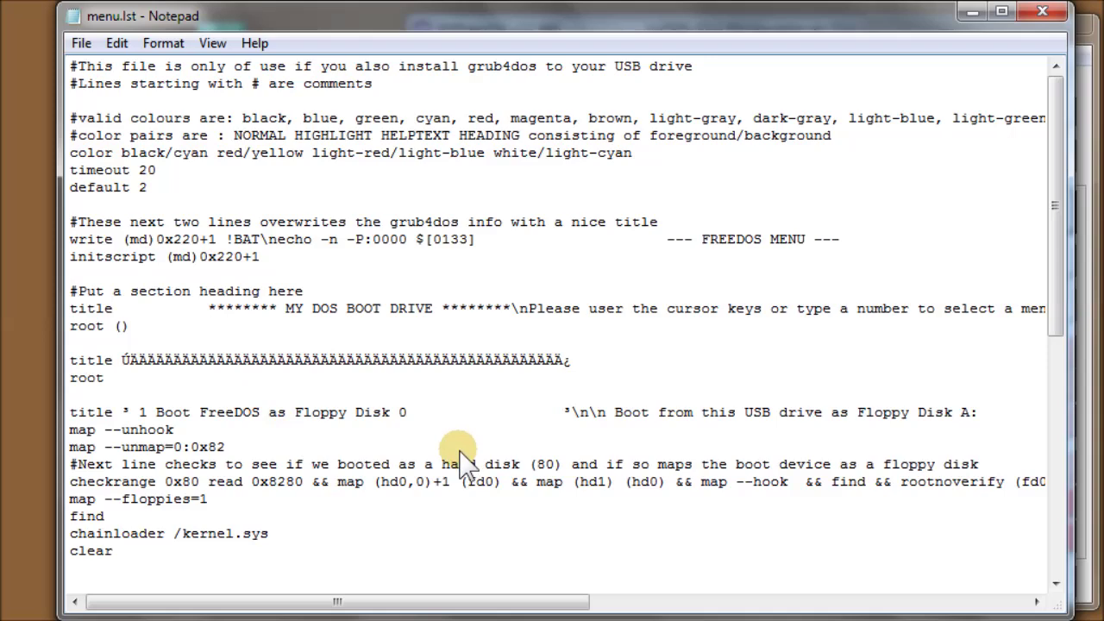
left_click_drag(1053, 240, 1066, 199)
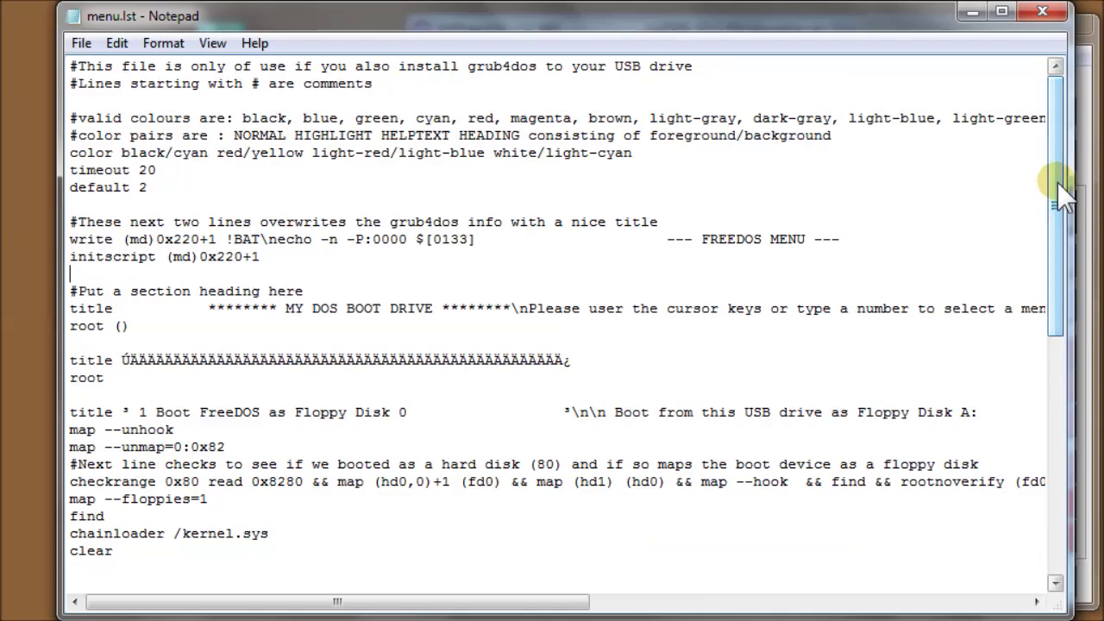
left_click(1042, 11)
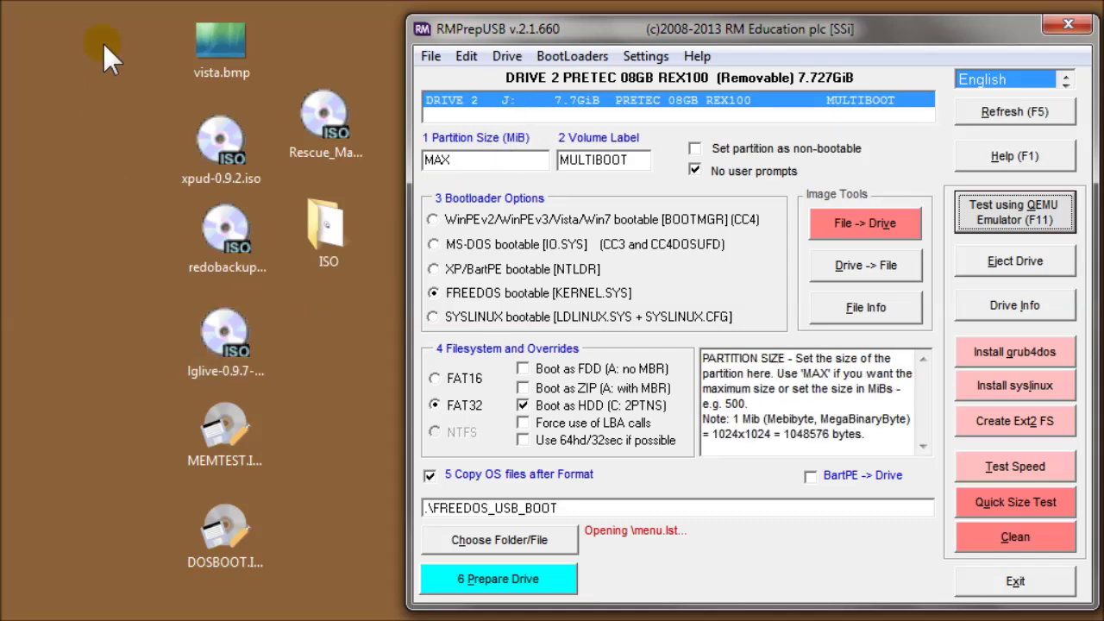
Transfer all the desktop ISO and image files, vista.bmp and the ISO folder to the root of the MULTIBOOT drive (J:)
left_click_drag(114, 6, 329, 552)
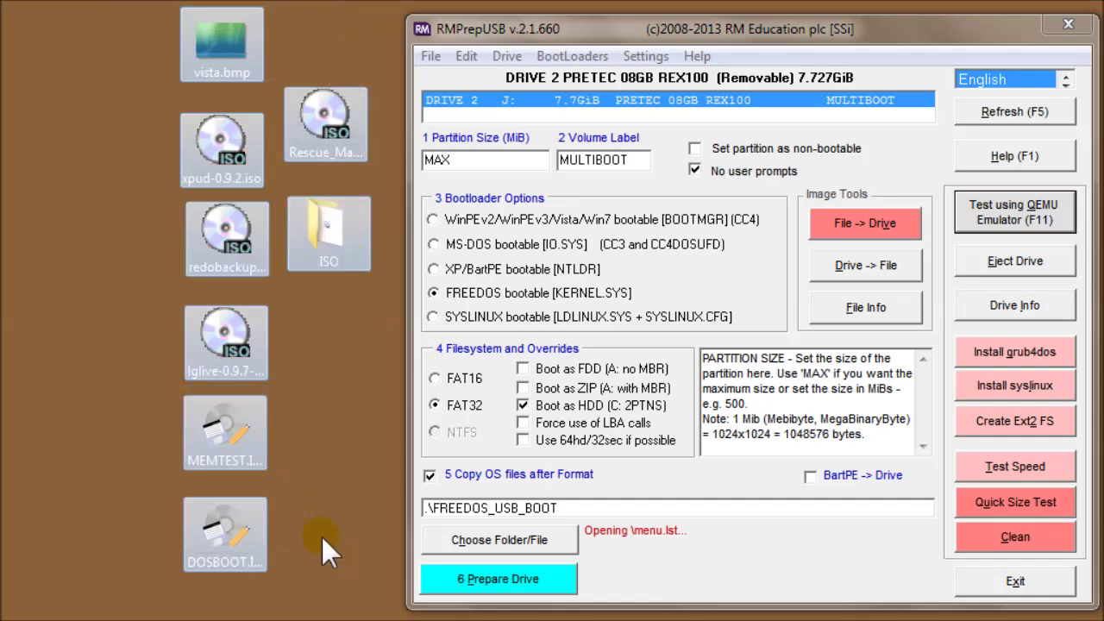
right_click(210, 262)
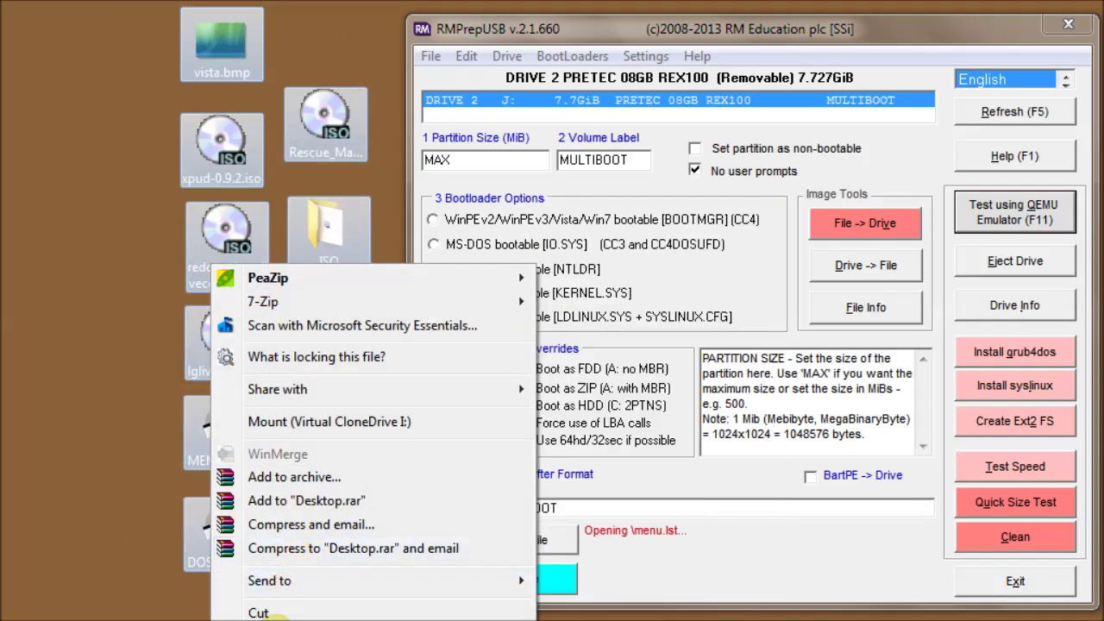
left_click(273, 610)
left_click(681, 33)
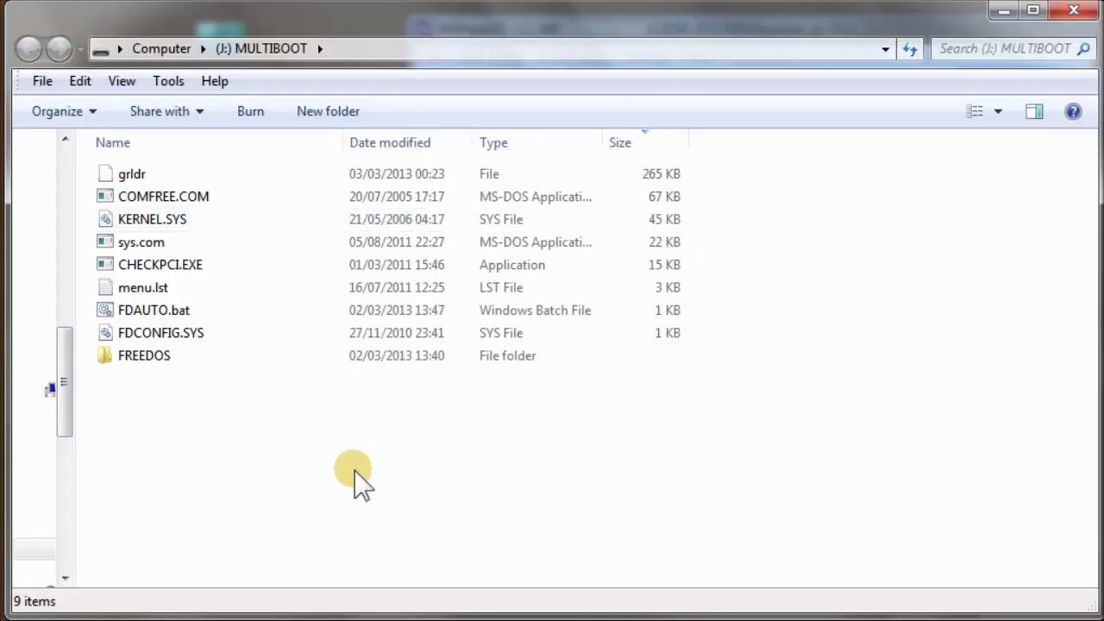
right_click(358, 457)
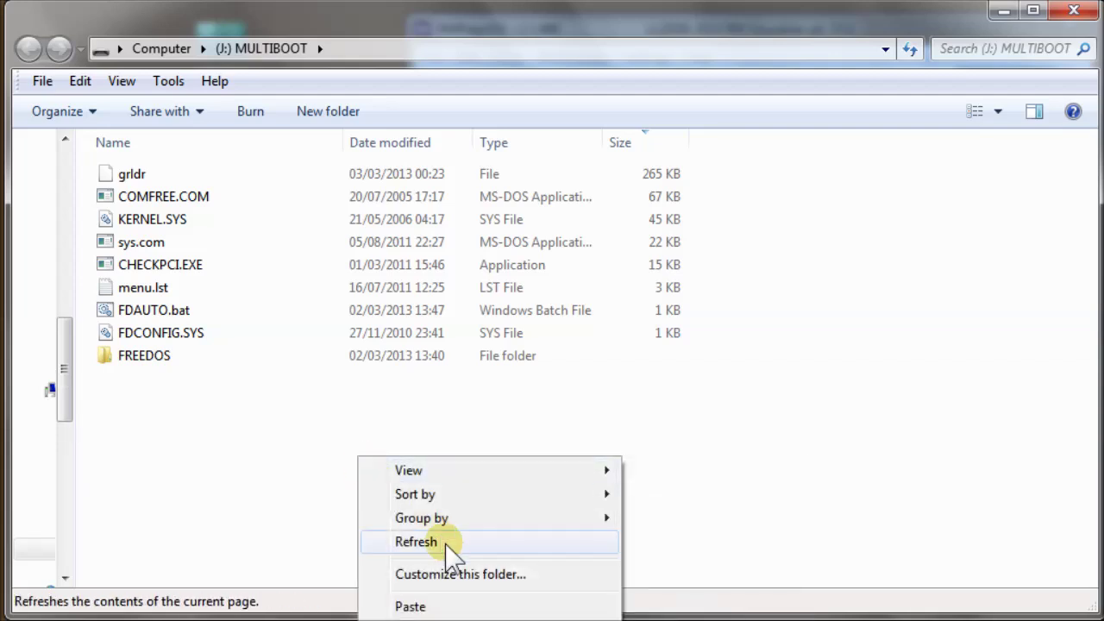
left_click(416, 606)
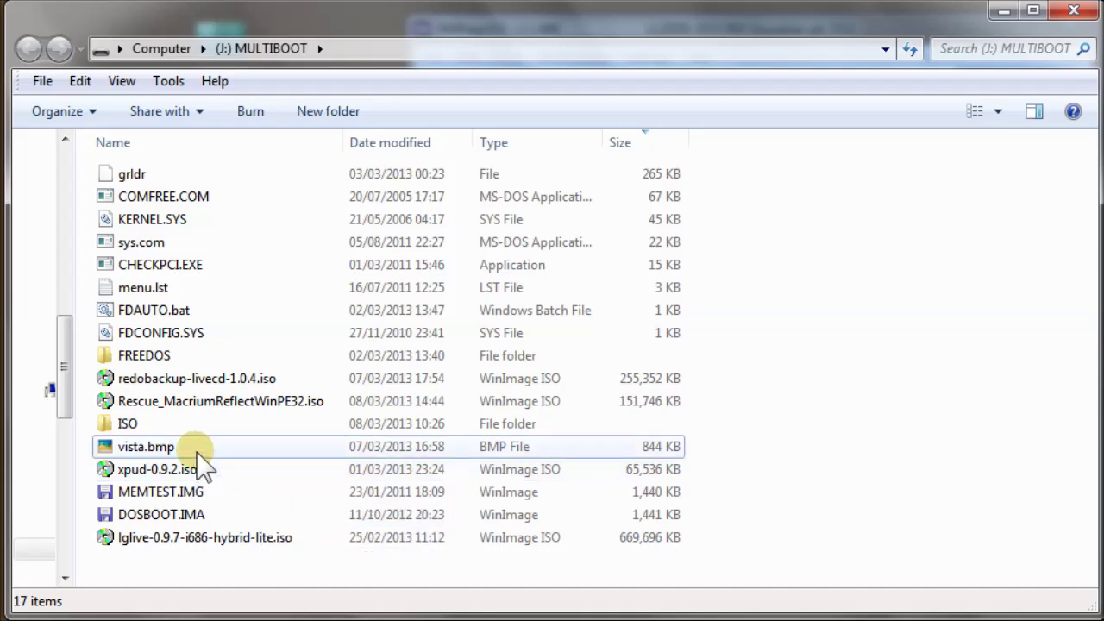
Check vista.bmp on the drive, minimize the file window, and open the drive's menu.lst in Notepad
left_click(198, 450)
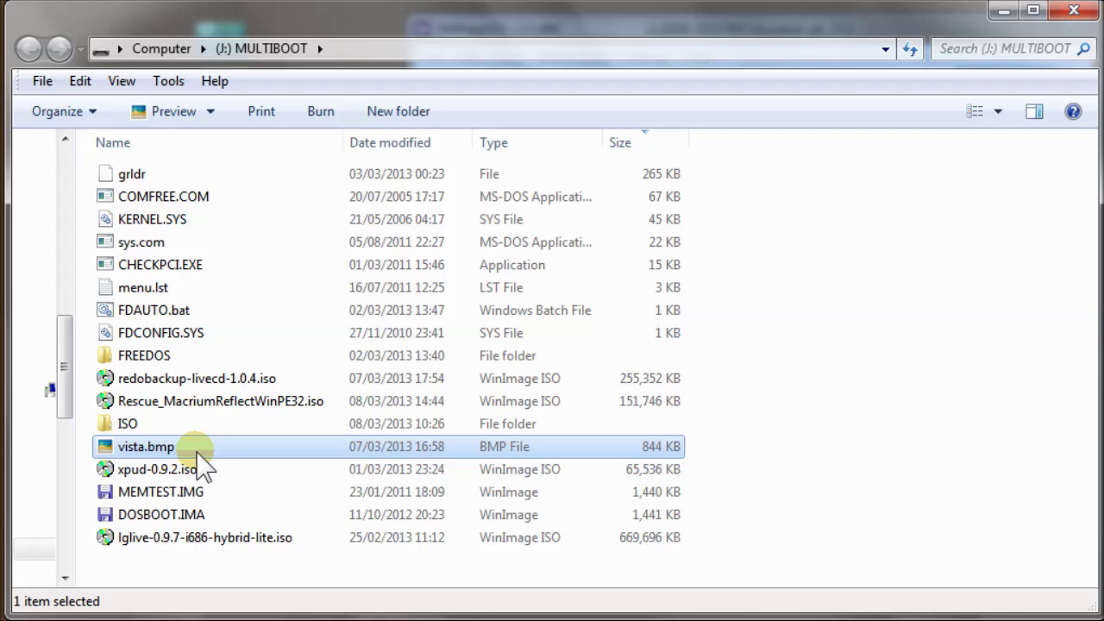
left_click(997, 13)
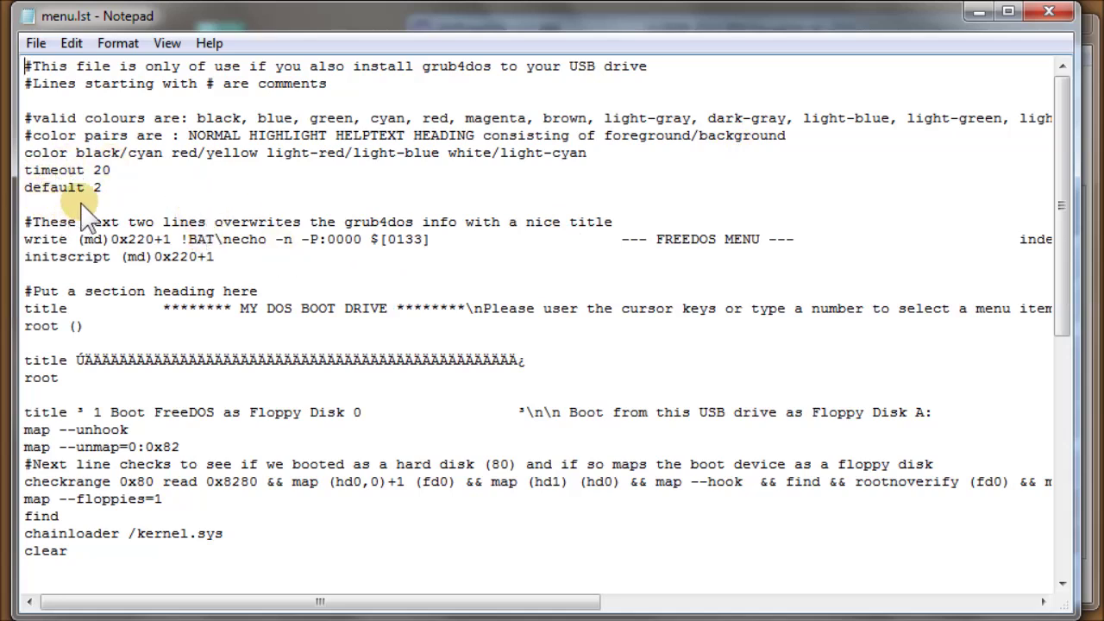
Add the line splashimage /vista.bmp below the default 2 line in menu.lst, and save and close the file
left_click(160, 205)
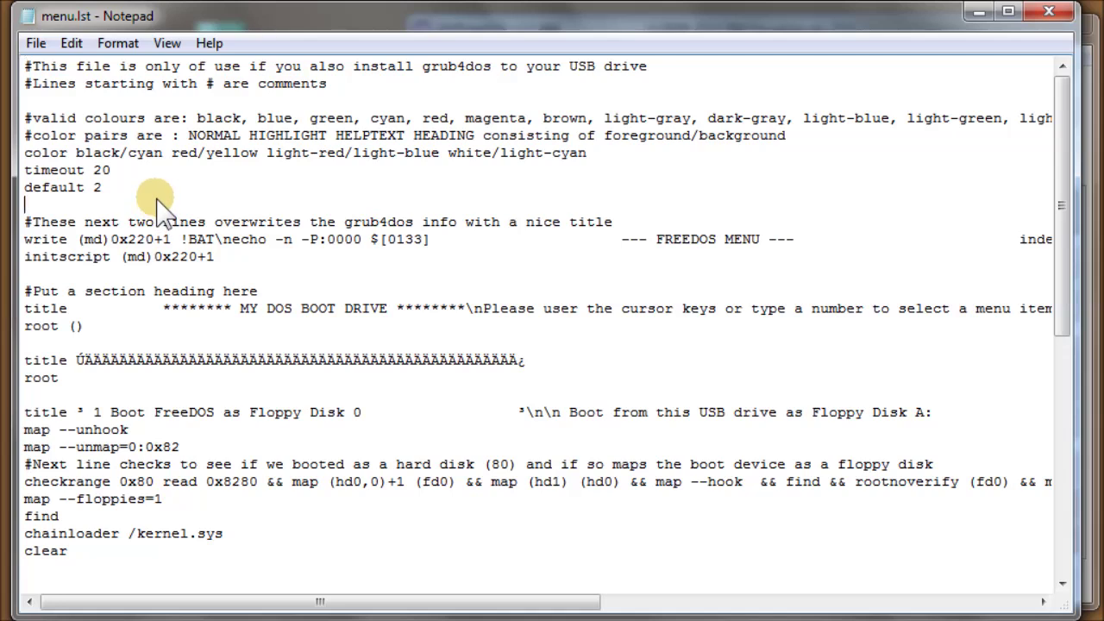
key("BackSpace")
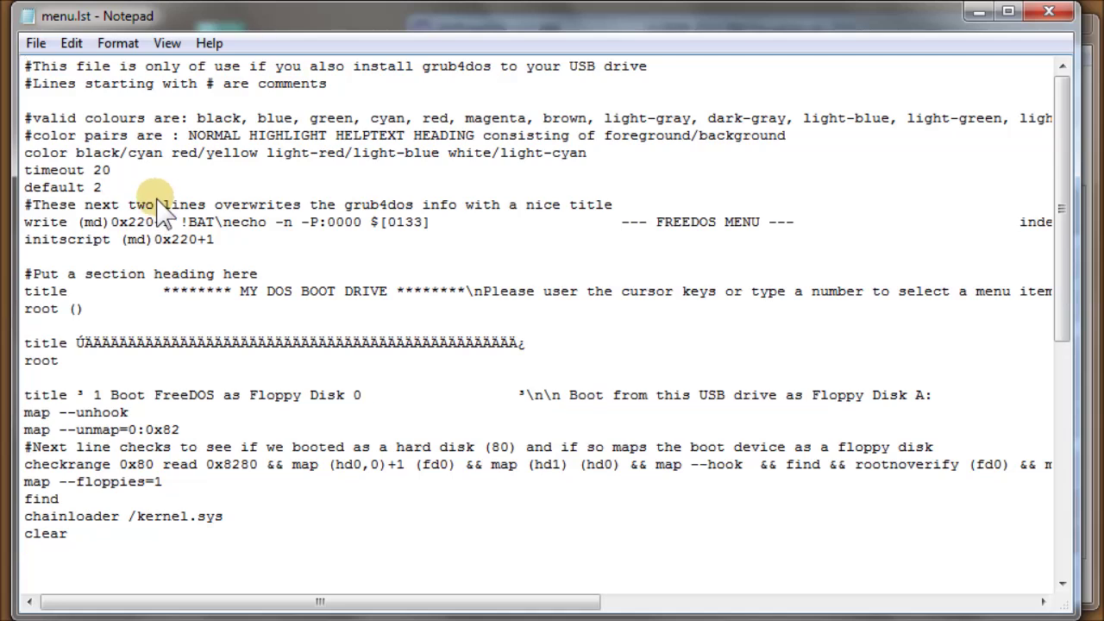
key("Return")
key("Return")
key("Return")
key("Up")
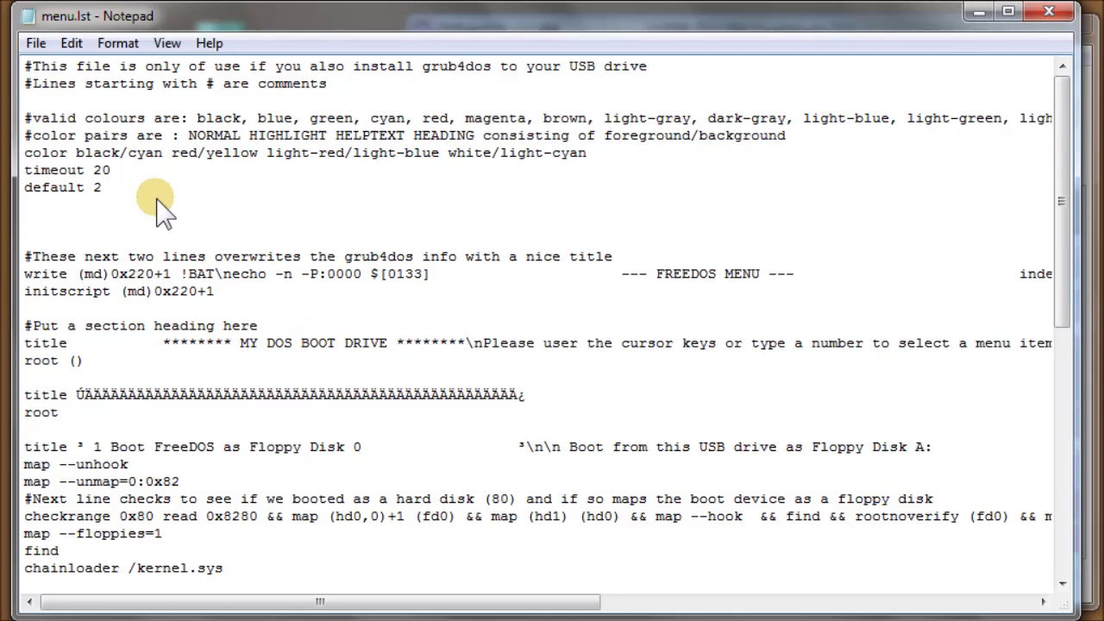
type("splashimage /vista.bmp")
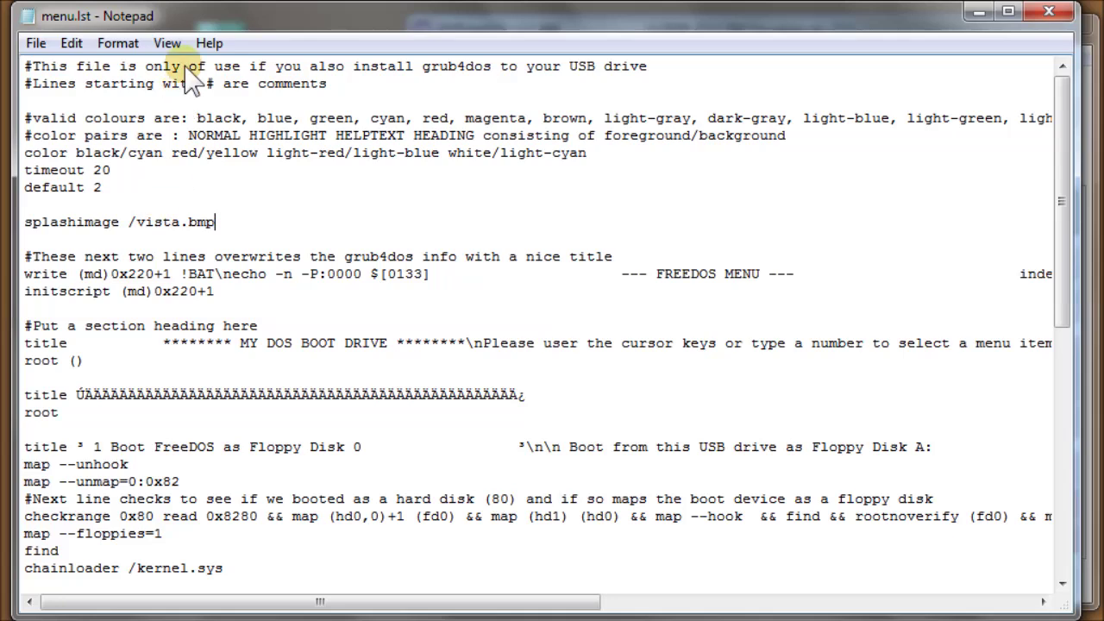
left_click(34, 43)
left_click(48, 116)
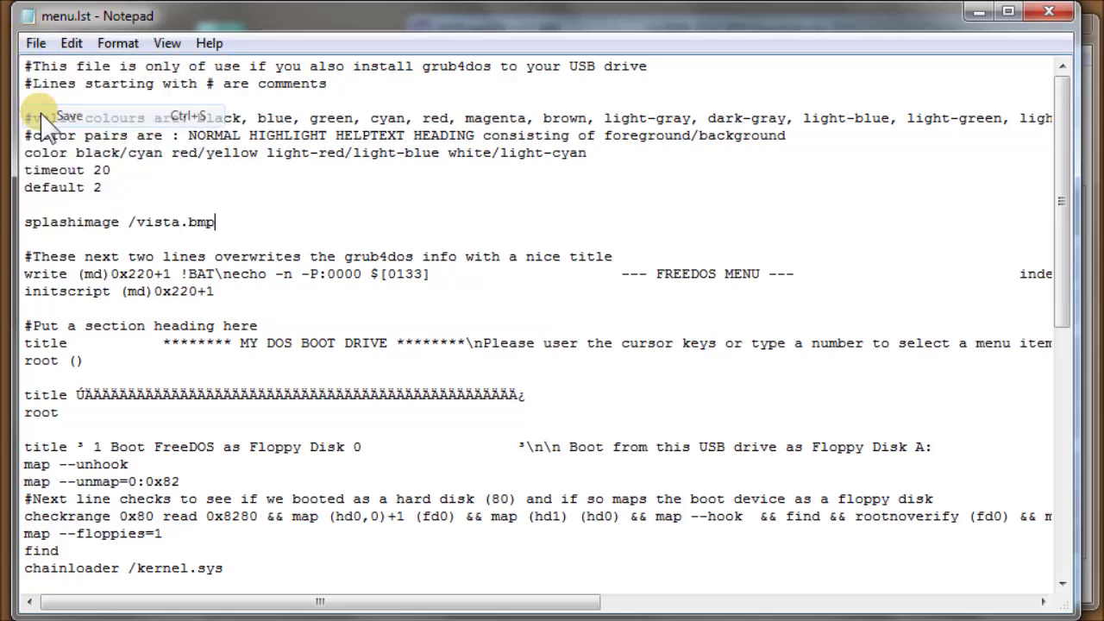
left_click(1049, 12)
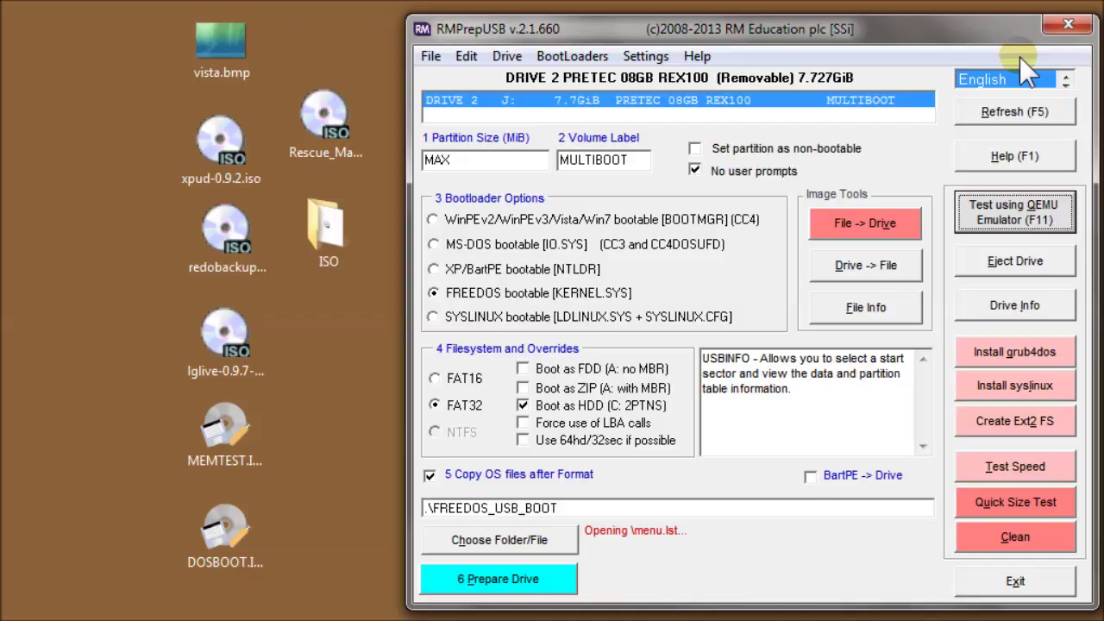
Test-boot the drive in QEMU, and check the dimensions and bit depth of the desktop's vista.bmp in its file details
left_click(1048, 222)
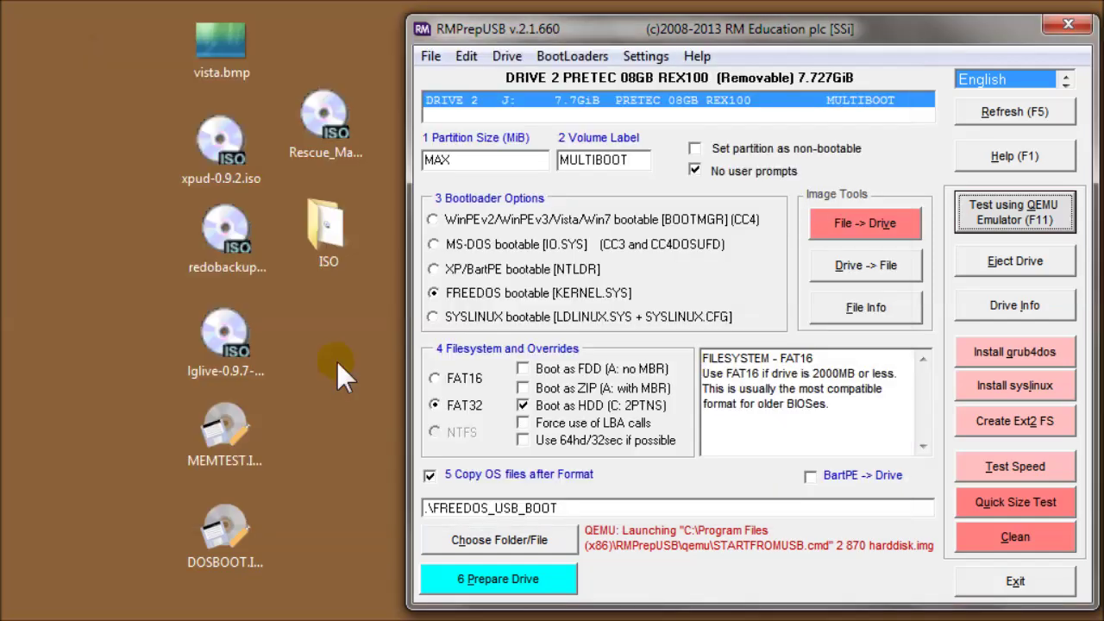
right_click(230, 69)
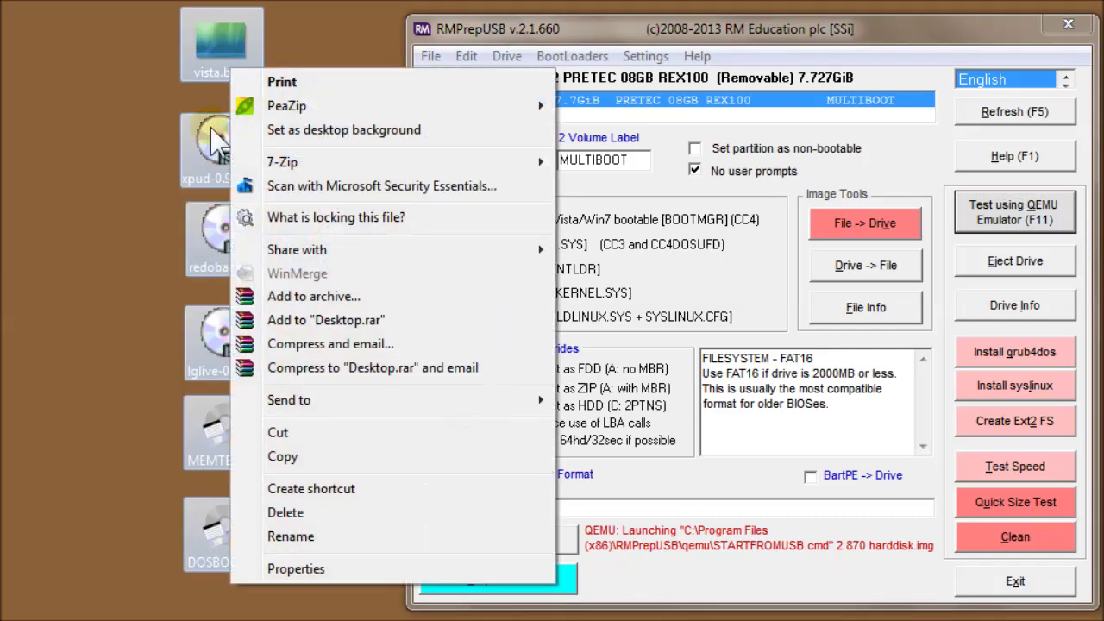
left_click(259, 573)
left_click(375, 86)
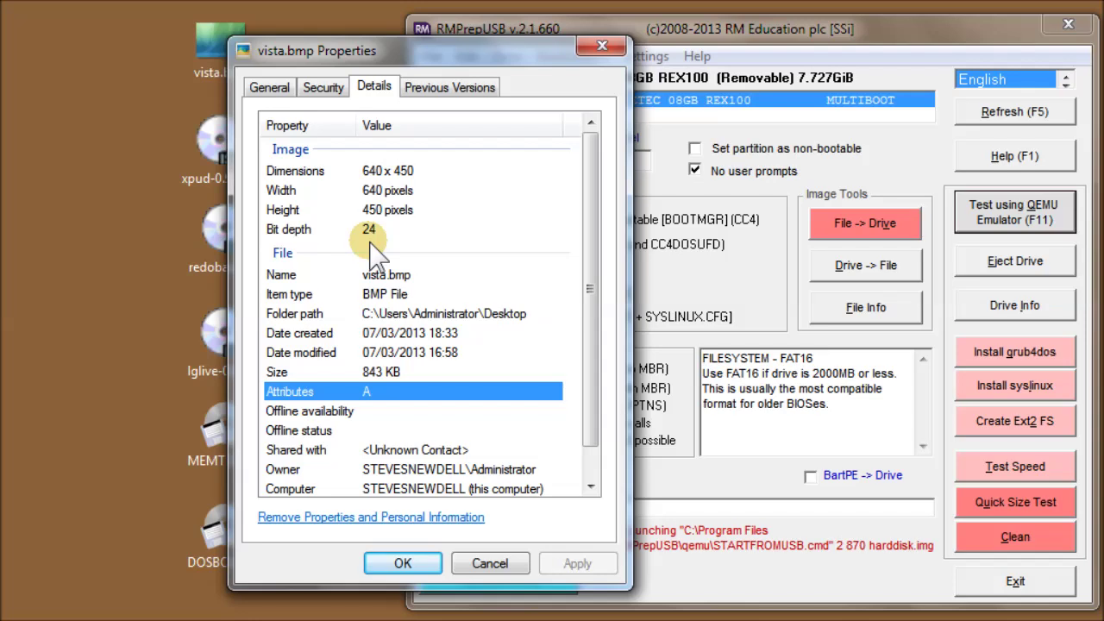
left_click(490, 563)
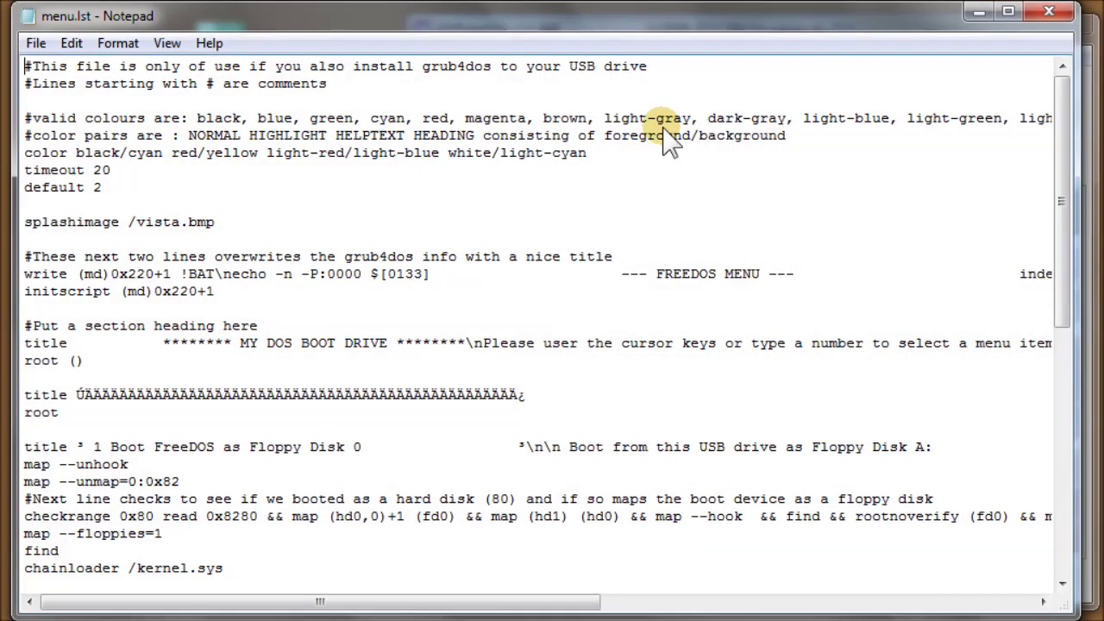
Insert graphicsmode -1 640 480 24 above the splashimage line in menu.lst, and save and close the file
left_click(229, 204)
key("Return")
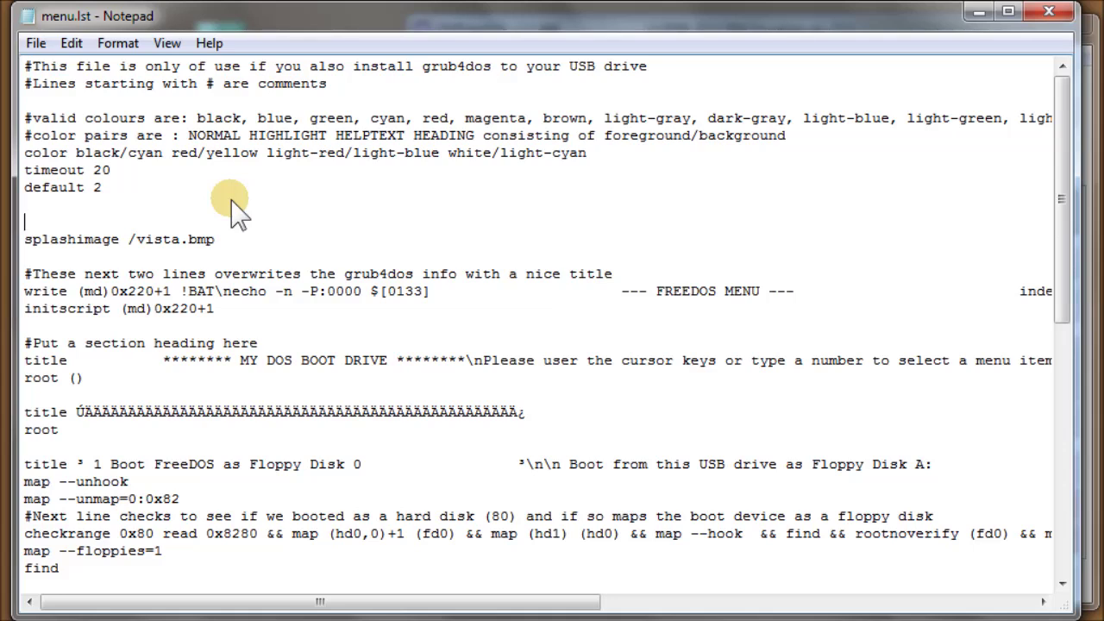
type("graphicsmod")
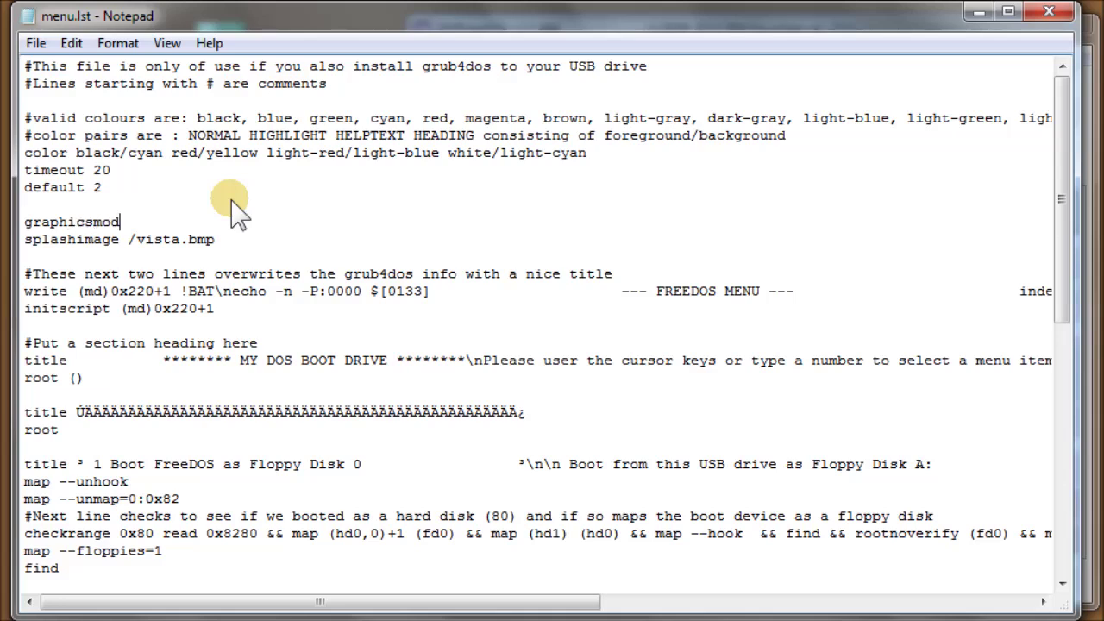
type("e -1 640 480 24")
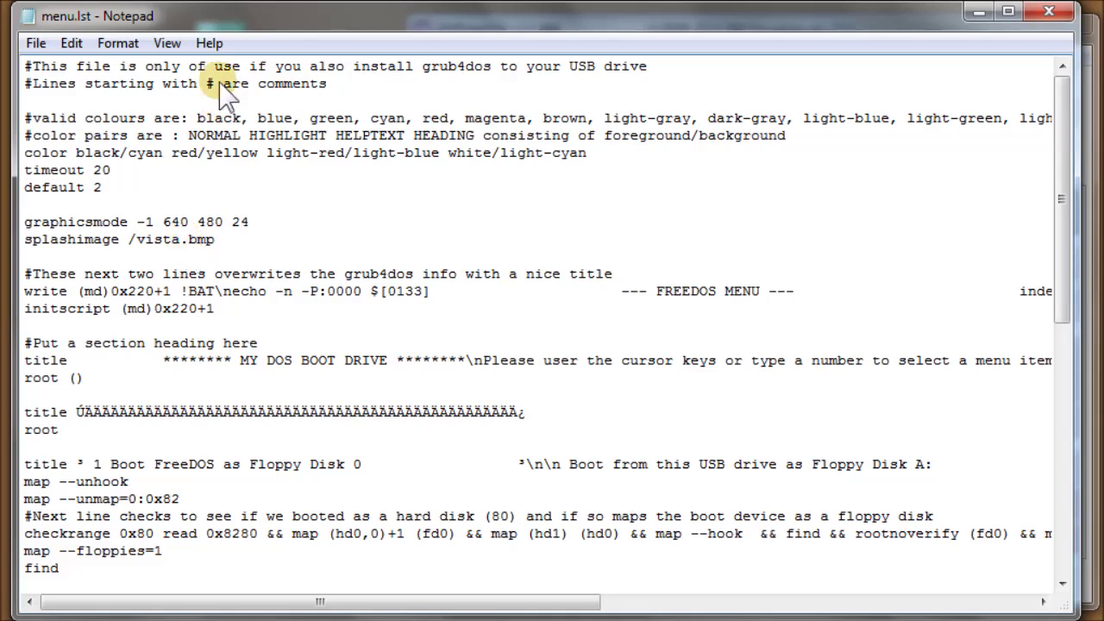
left_click(35, 44)
left_click(43, 116)
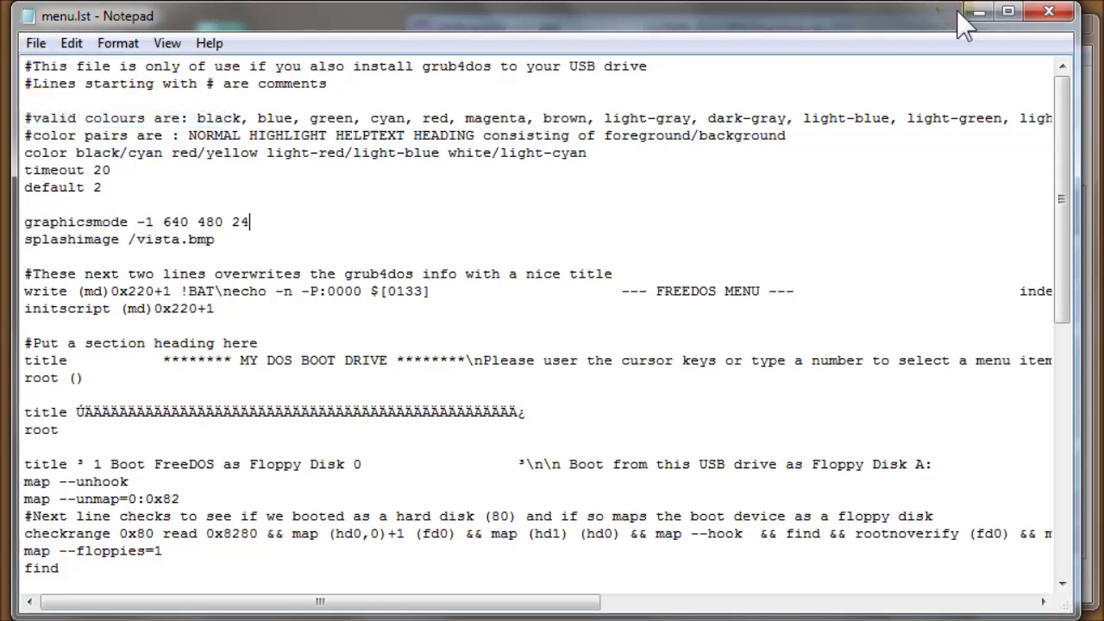
left_click(1043, 12)
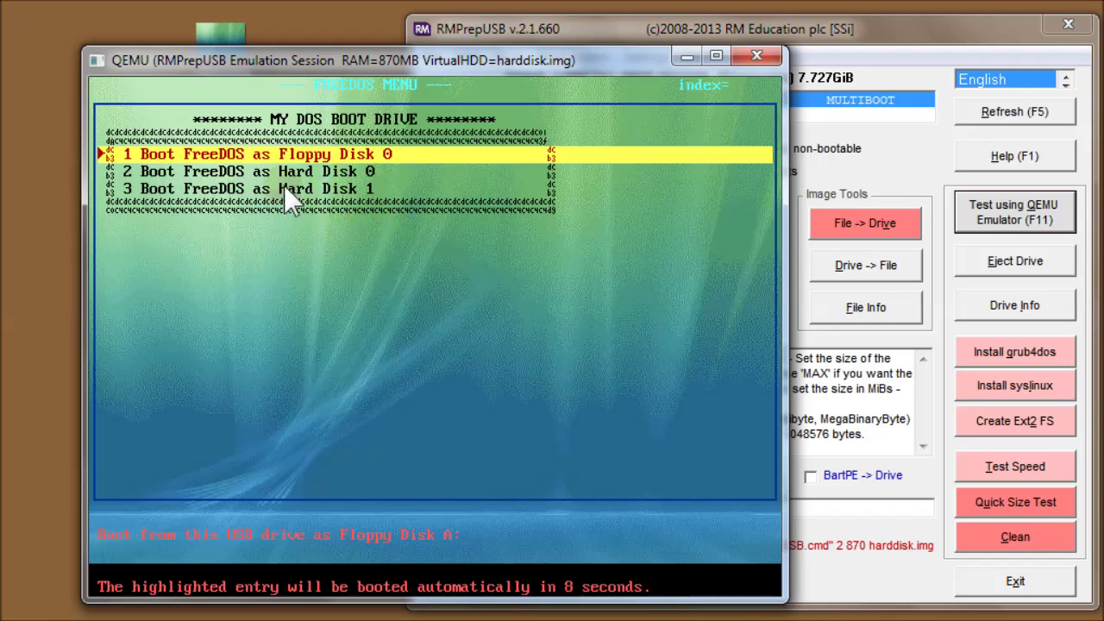
Enter entry number 2 in the emulated FreeDOS boot menu to test number selection
left_click(416, 273)
key("2")
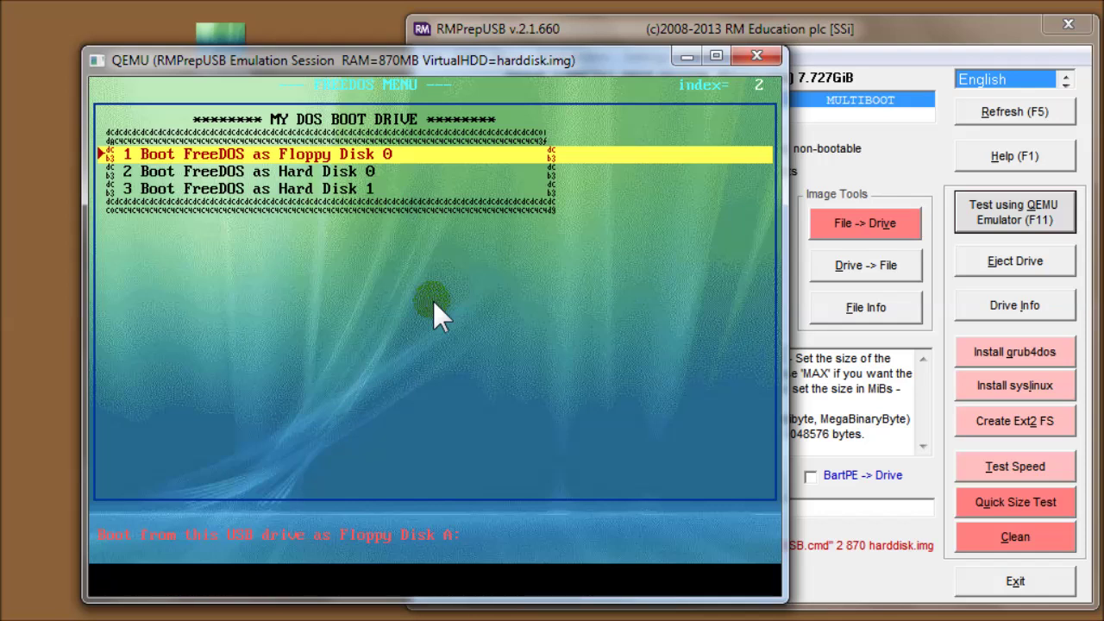
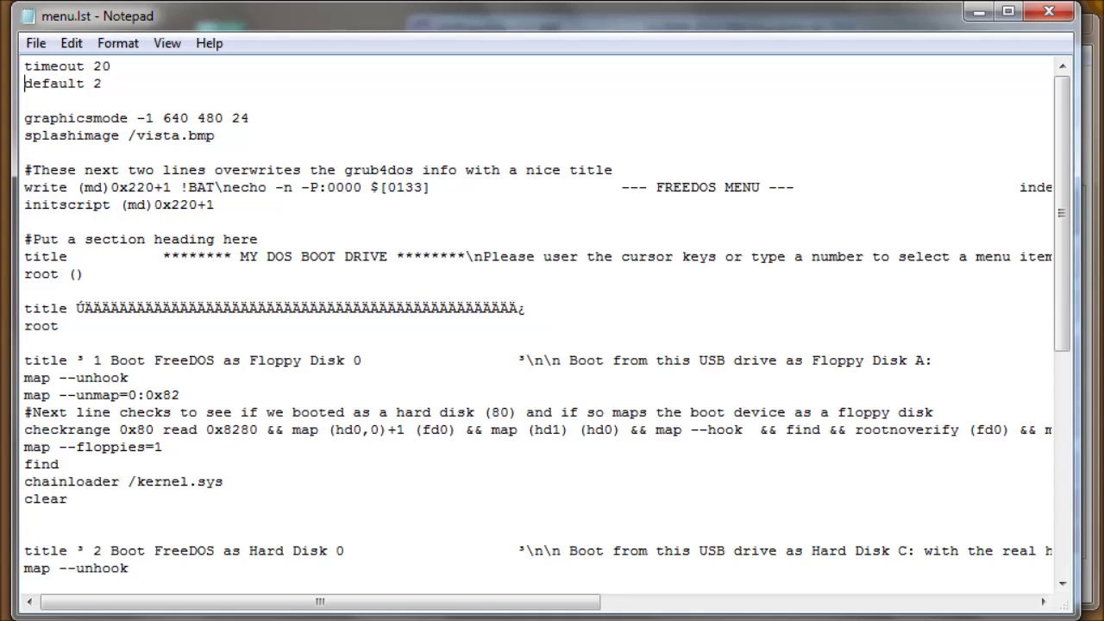
Comment out the timeout 20 and default 2 lines in menu.lst with a leading #
type("#")
key("Up")
key("Home")
type("#")
key("Down")
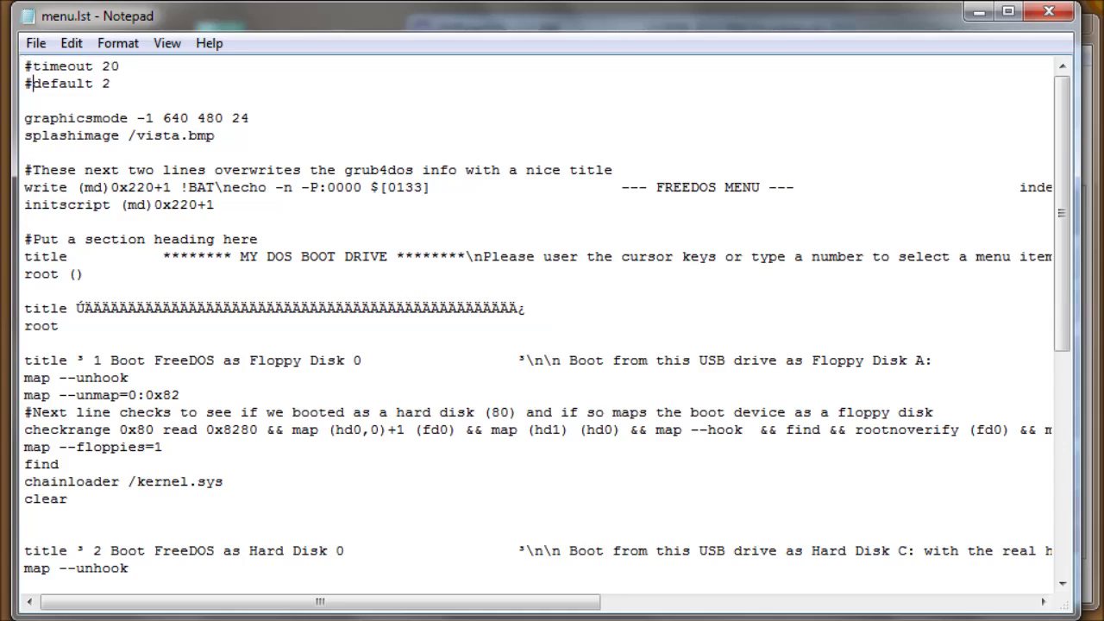
Delete the menu-title comment together with the write and initscript lines below it
left_click(25, 100)
key("Down")
key("Down")
key("Down")
key("Down")
key("Down")
left_click(24, 170)
key("shift+Down")
key("shift+Down")
key("shift+Down")
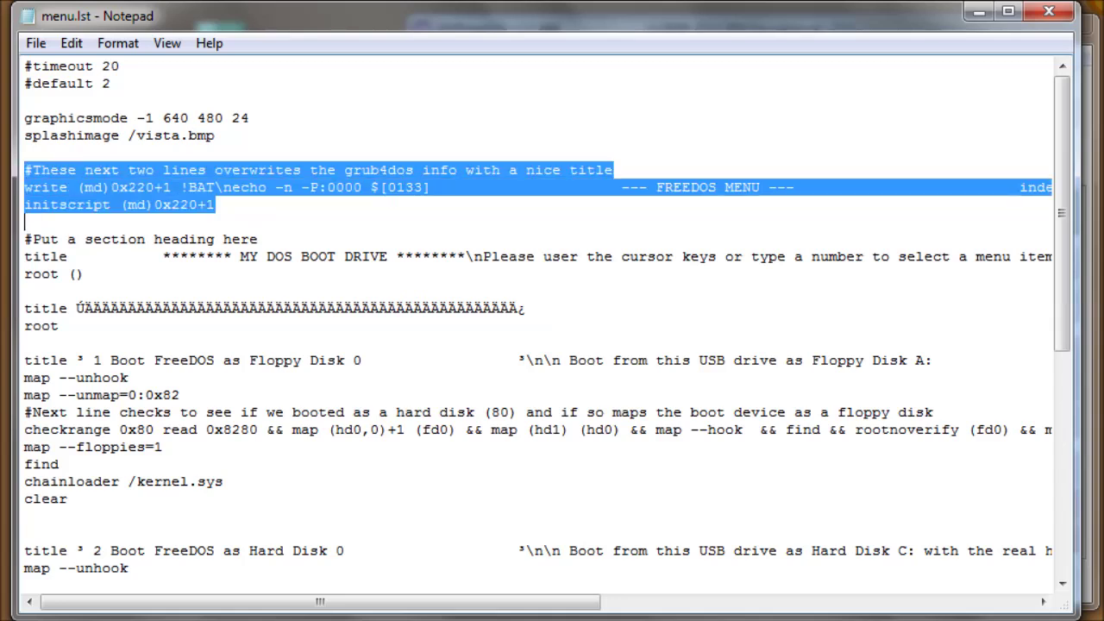
key("Delete")
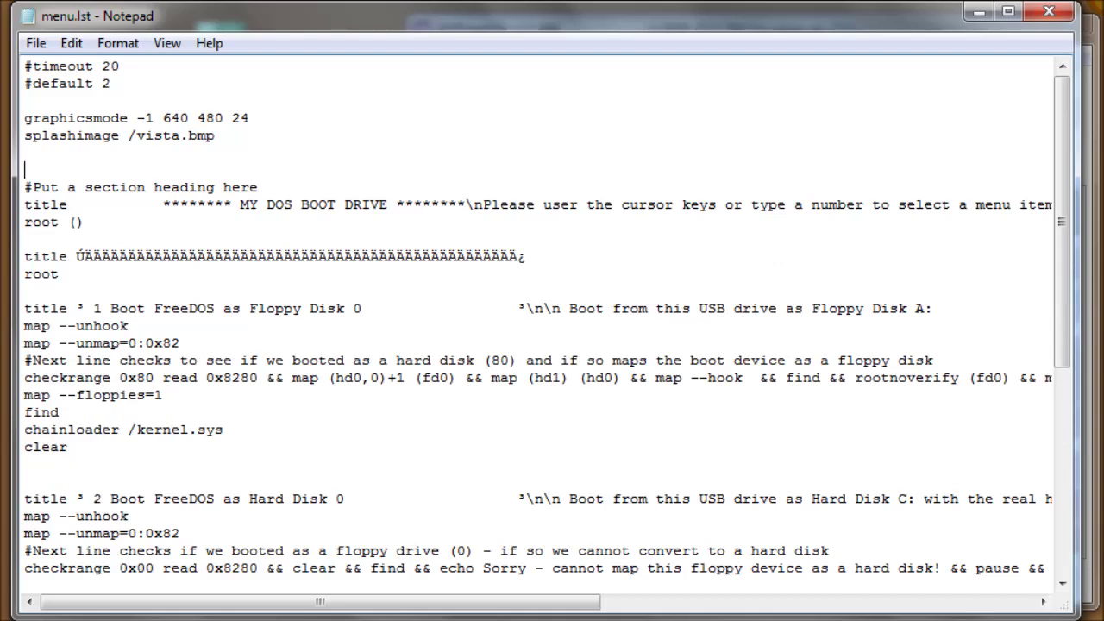
Delete everything from the section heading comment to the end of menu.lst, including all three FreeDOS boot entries
key("Down")
key("shift+Down")
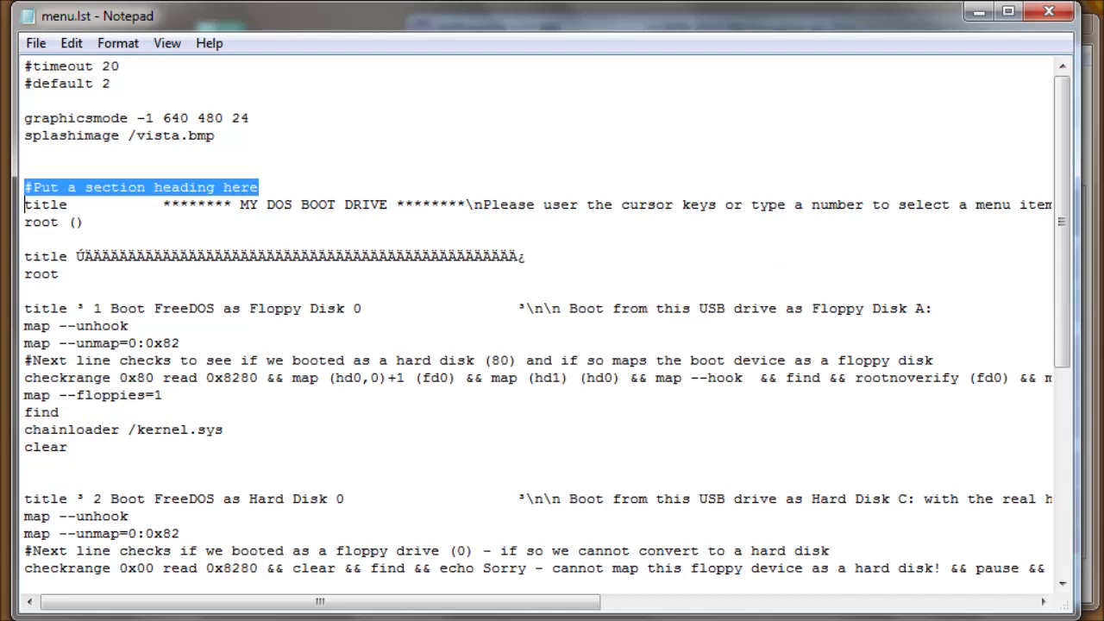
key("shift+Down")
key("shift+Down")
key("shift+Down")
key("shift+Down")
key("shift+Down")
key("shift+Down")
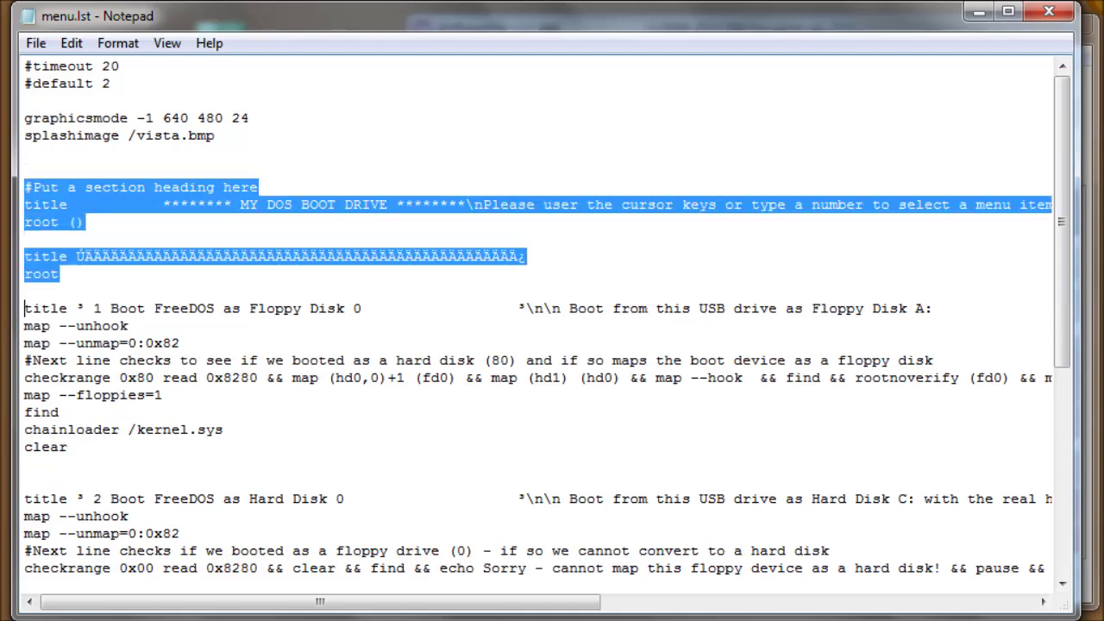
key("shift+Down")
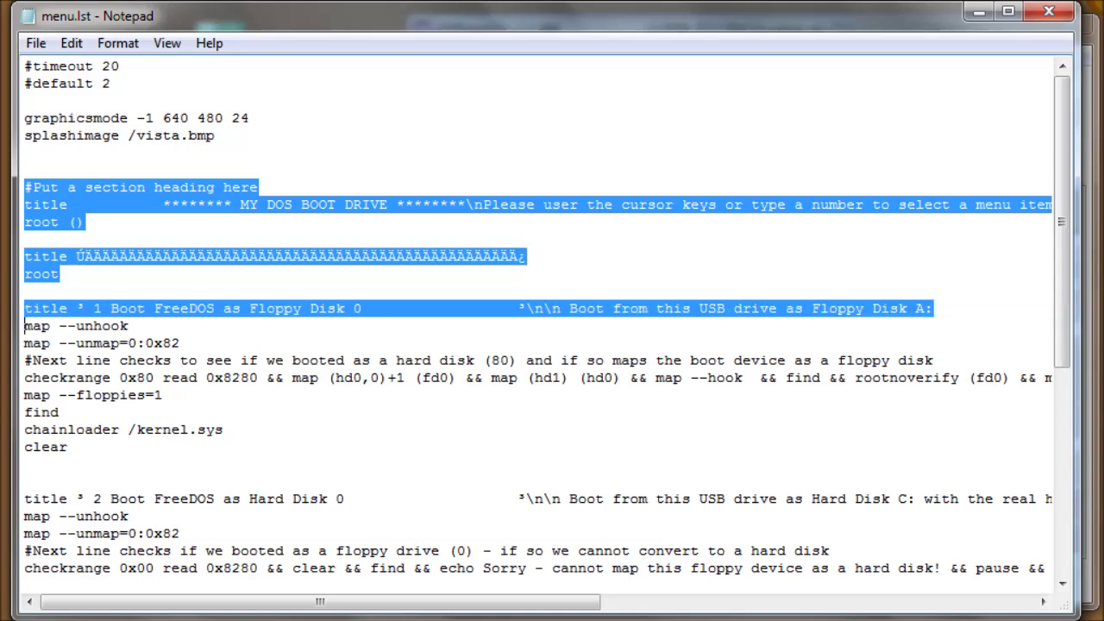
key("shift+Down")
key("shift+Down")
key("shift+Down")
key("shift+Down")
key("shift+Down")
key("shift+Down")
key("shift+Down")
key("shift+Down")
key("shift+Down")
key("shift+Down")
key("shift+Down")
key("shift+Down")
key("shift+Down")
key("shift+Down")
key("shift+Down")
key("shift+Down")
key("shift+Down")
key("shift+Down")
key("shift+Down")
key("shift+Down")
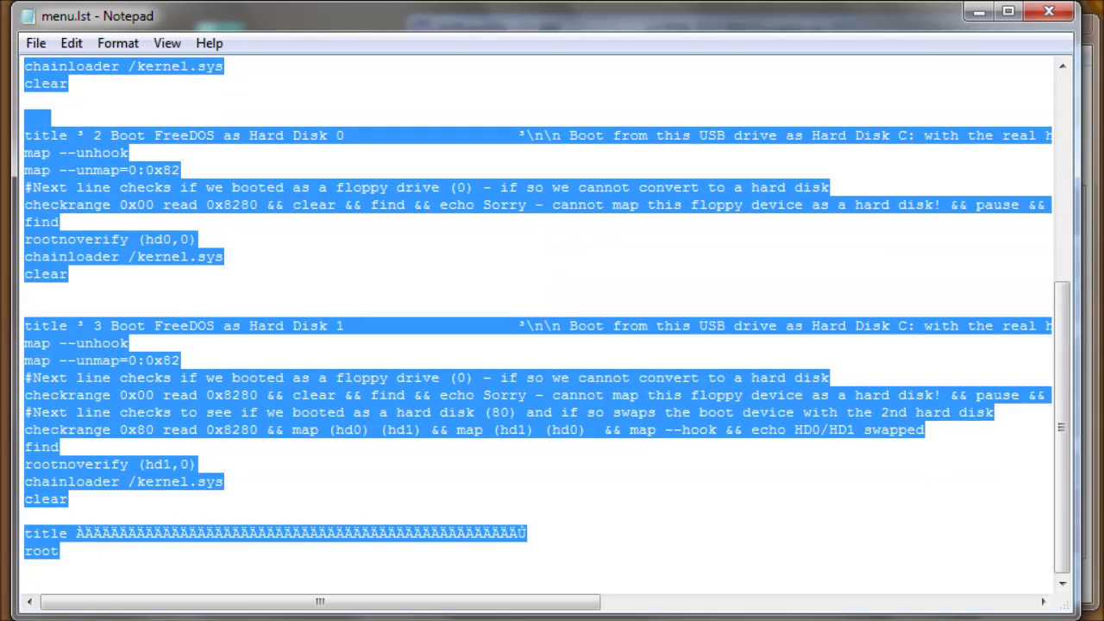
key("Delete")
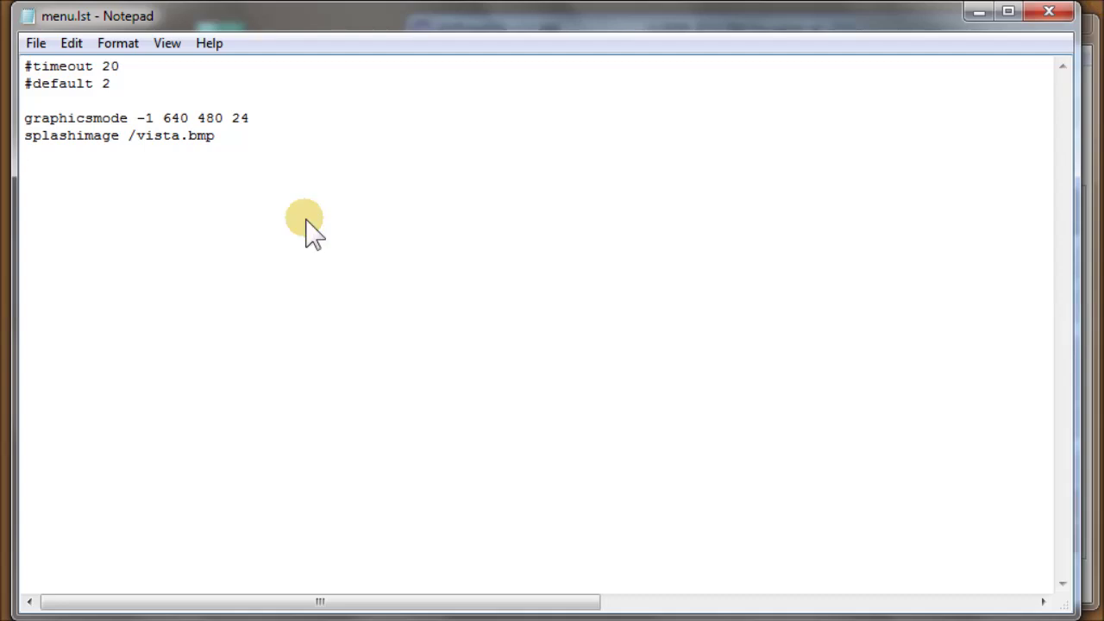
Paste the copied colour definitions below the splashimage line and add a menu entry titled Reboot that runs reboot
key("ctrl+v")
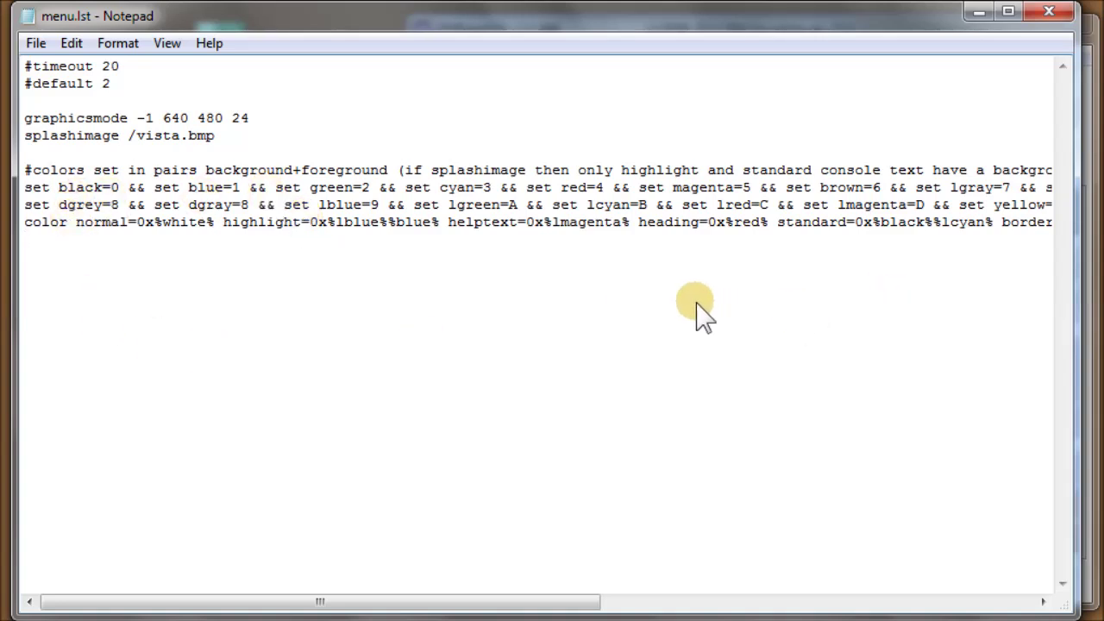
key("Return")
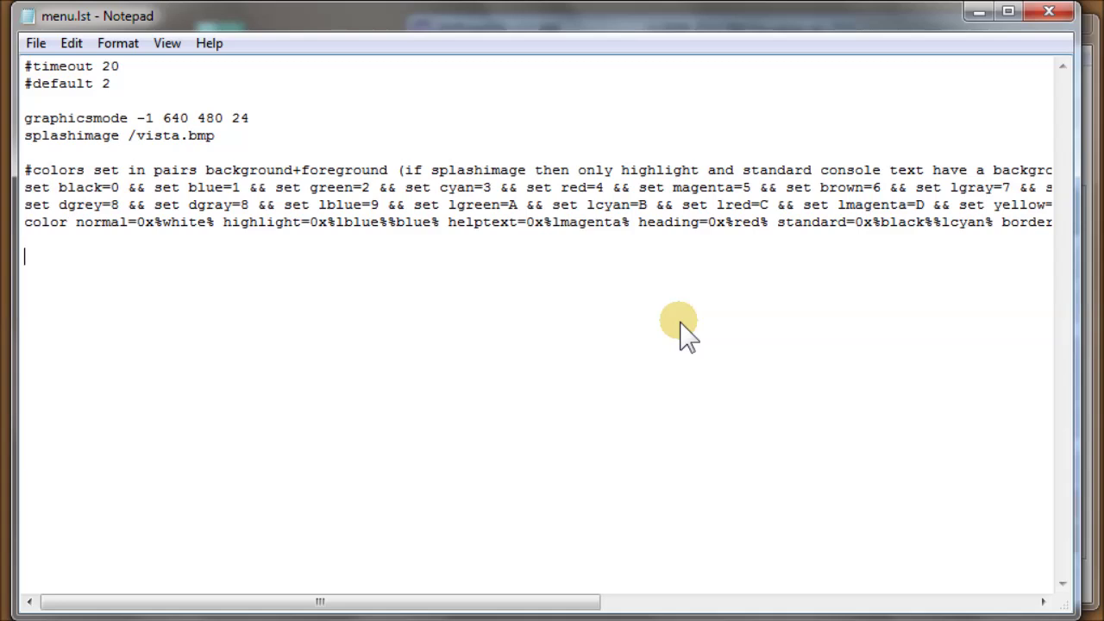
type("title Reboot")
key("Return")
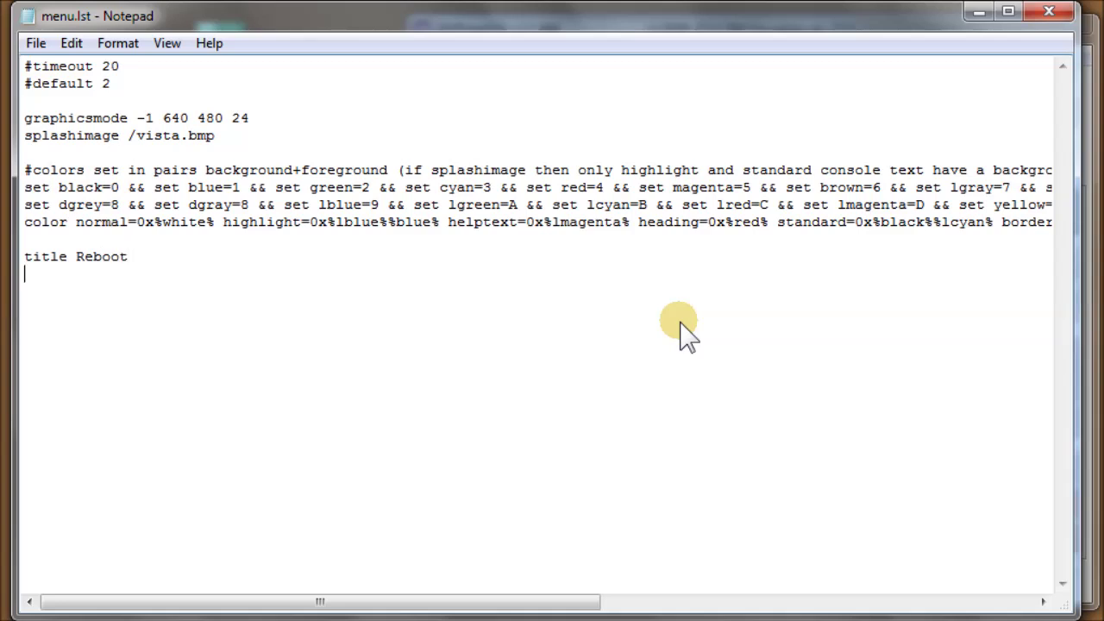
type("reboot")
key("Return")
key("Return")
Add a menu entry titled Reload Menu that runs configfile /menu.lst, and save and close the file
type("title")
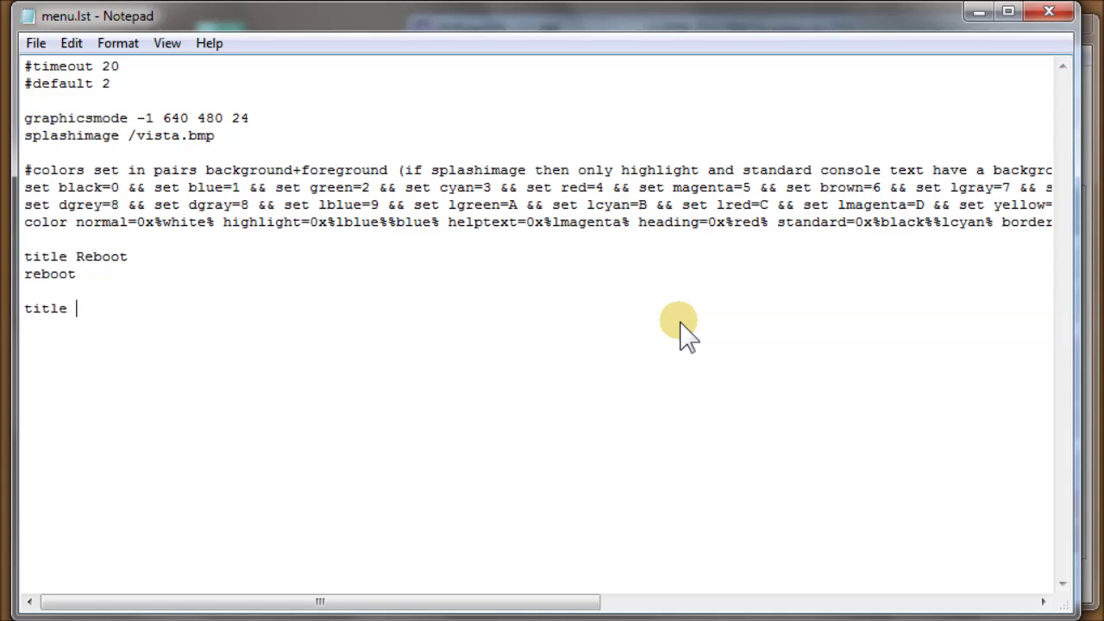
type(" Reload Menu")
key("Return")
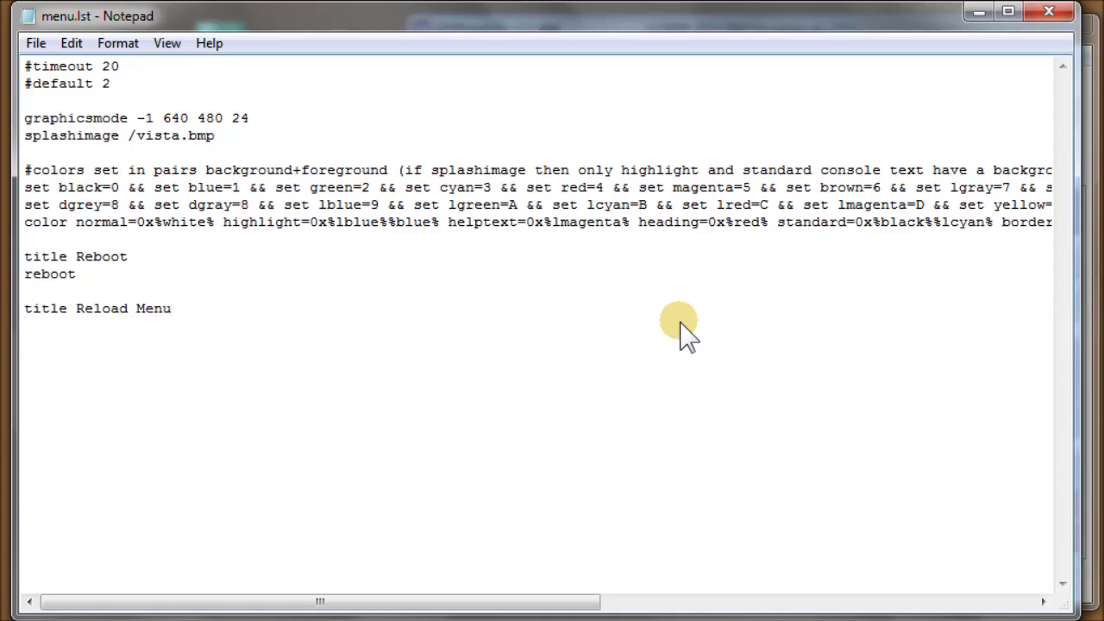
type("configfile")
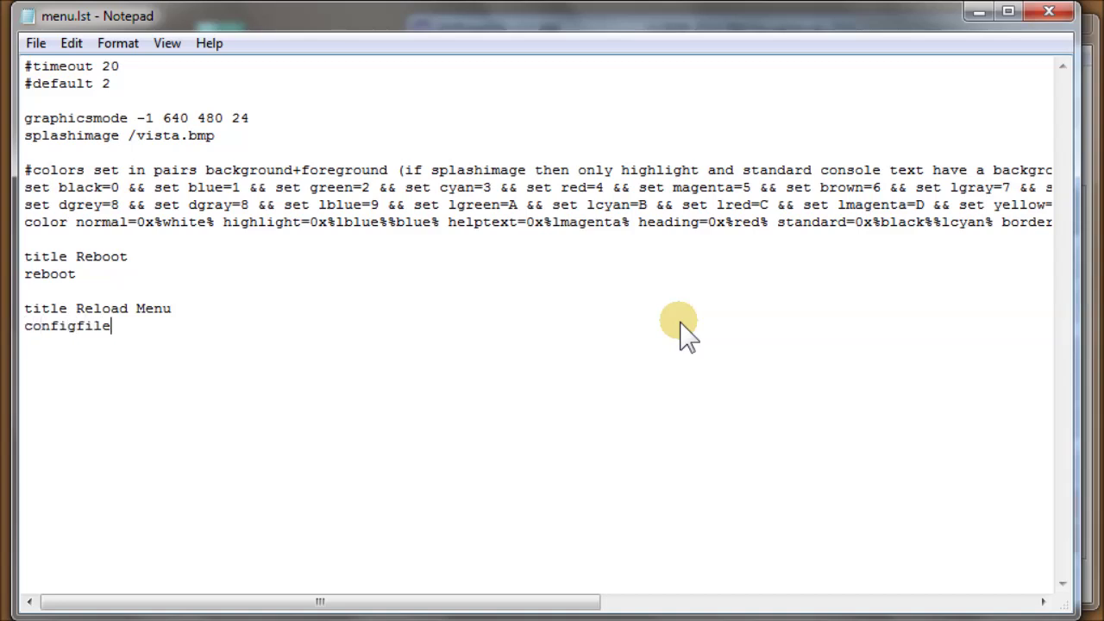
type(" /menu.lst")
key("Return")
key("Return")
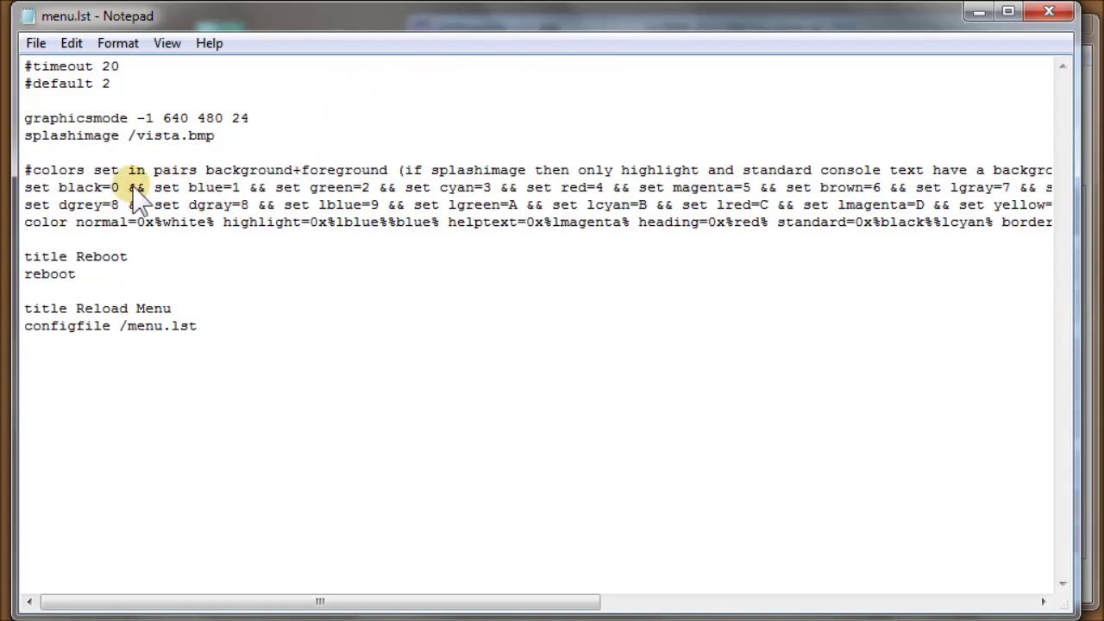
left_click(35, 44)
left_click(53, 118)
left_click(1049, 10)
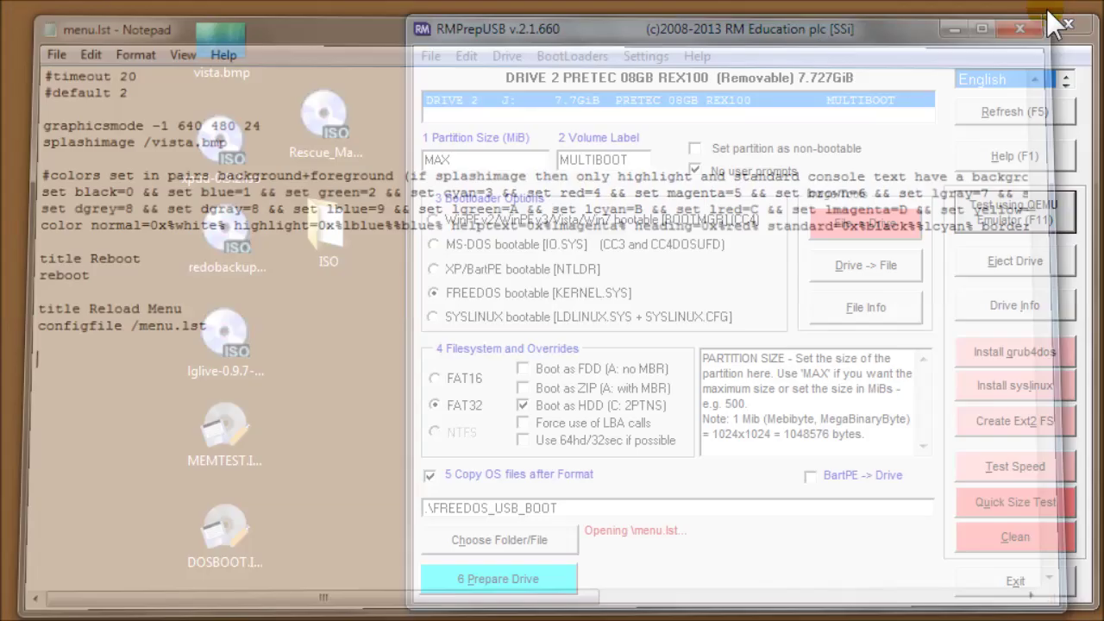
Test-boot the drive in QEMU and move the highlight between the Reboot and Reload Menu entries, ending on Reload Menu
left_click(1011, 214)
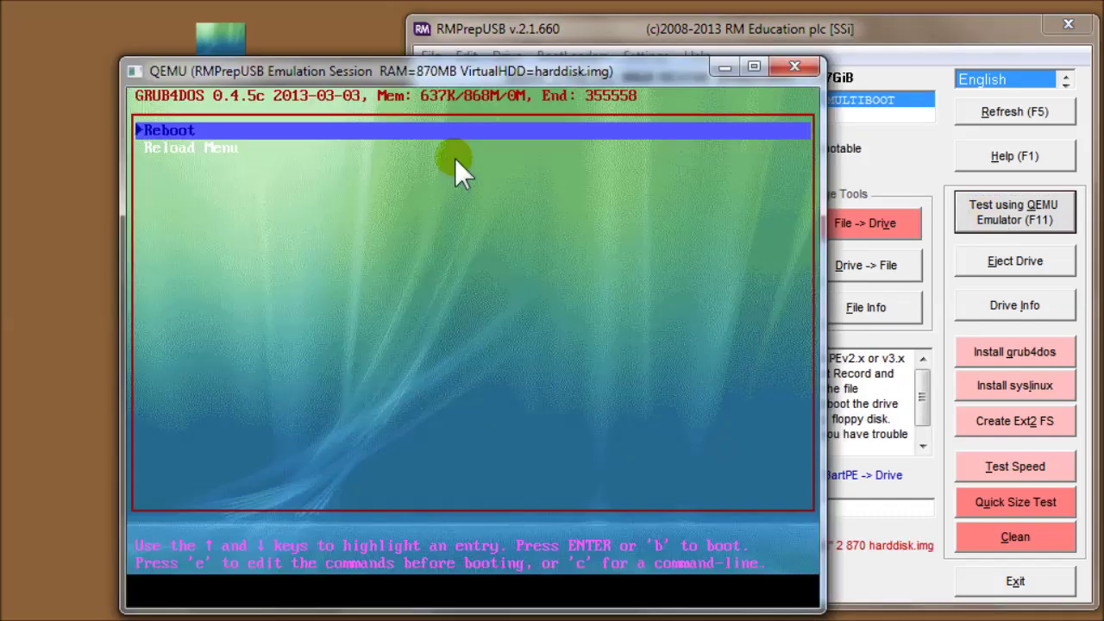
key("Down")
key("Up")
key("Down")
key("Up")
key("Down")
key("Up")
key("Down")
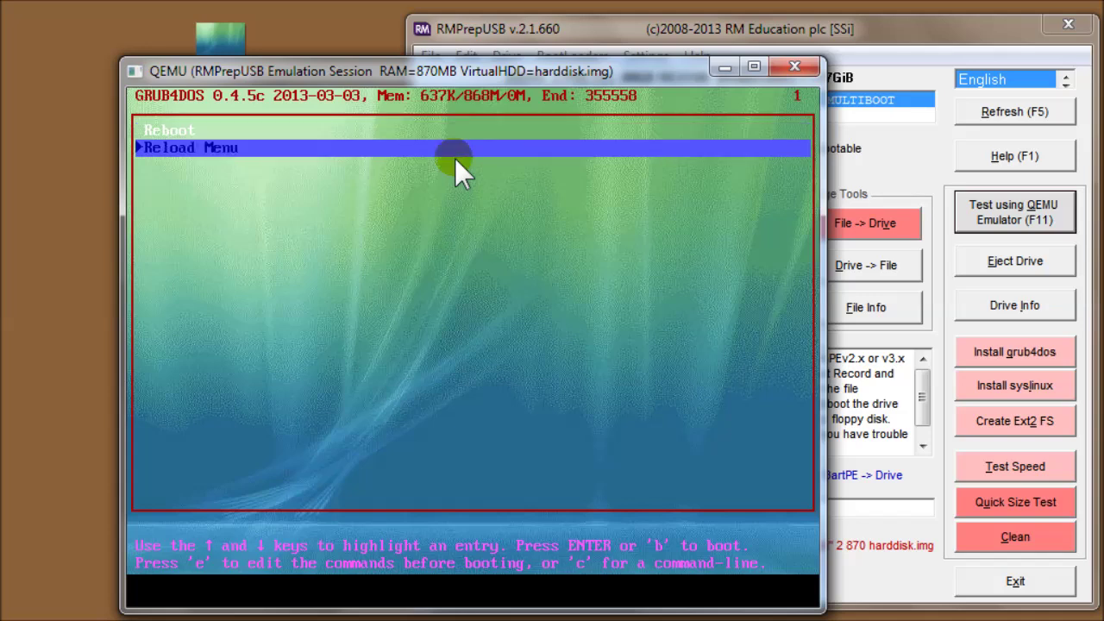
Move the highlight between the two boot menu entries, run the Reboot entry, and check the highlight movement again
key("Up")
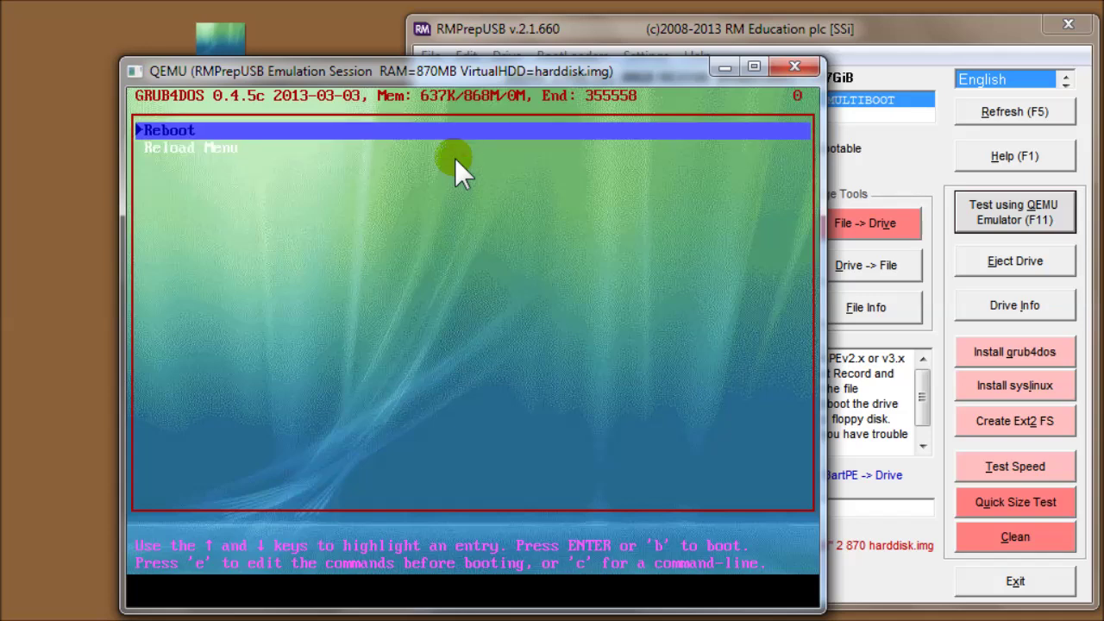
key("Down")
key("Up")
key("Down")
key("Up")
key("Return")
key("Down")
key("Up")
Move the QEMU window clear of the desktop files and change the Reboot entry's command to echo Hello && pause && reboot
left_click_drag(467, 70, 627, 54)
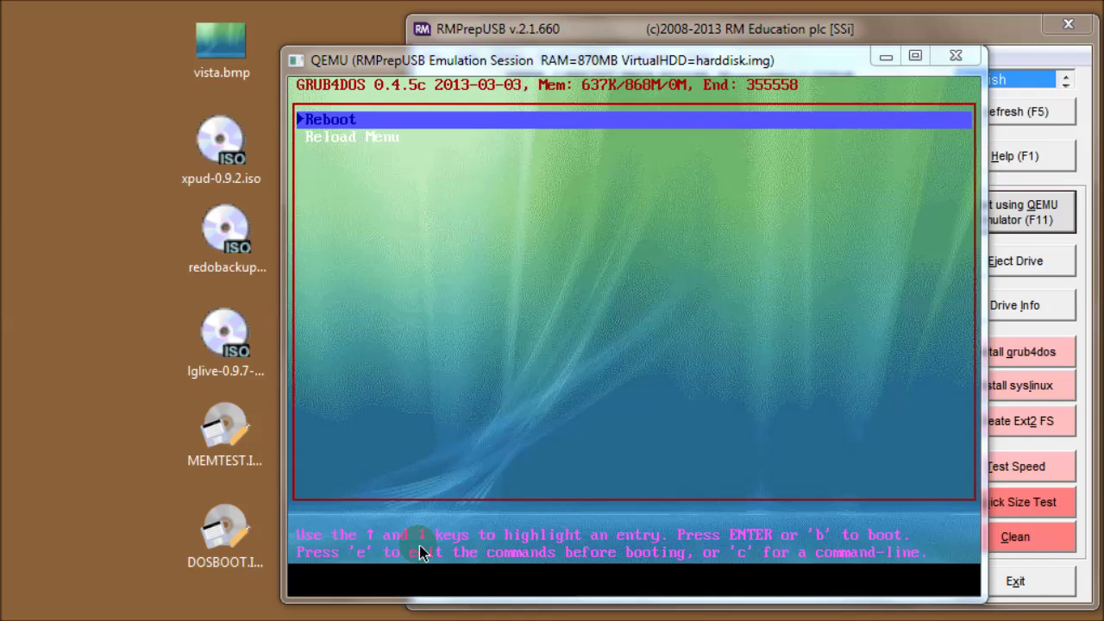
left_click(629, 65)
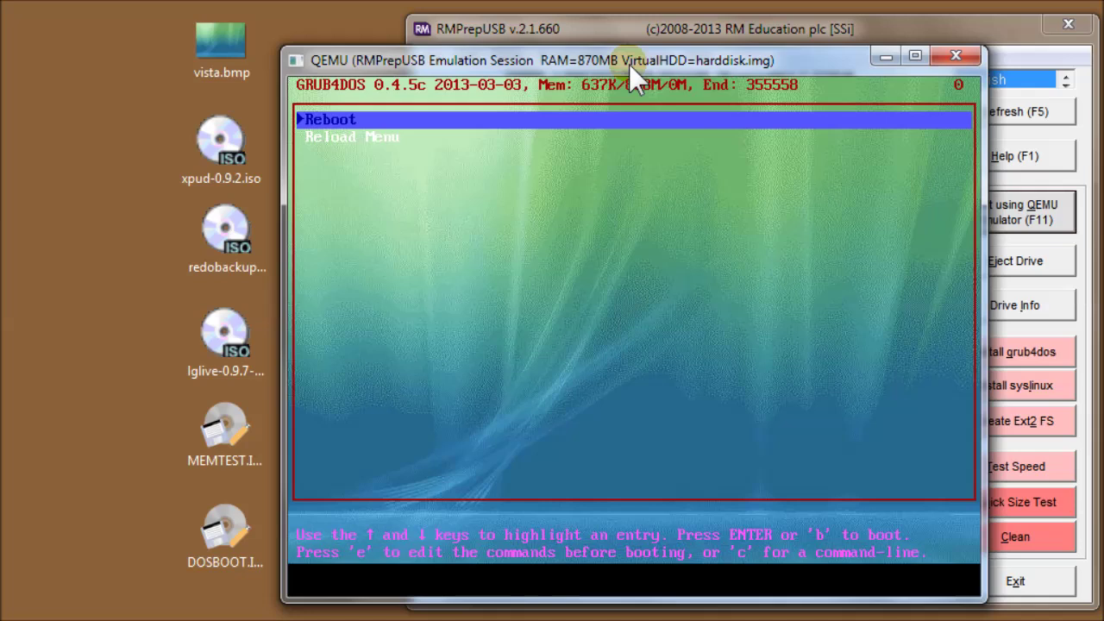
key("e")
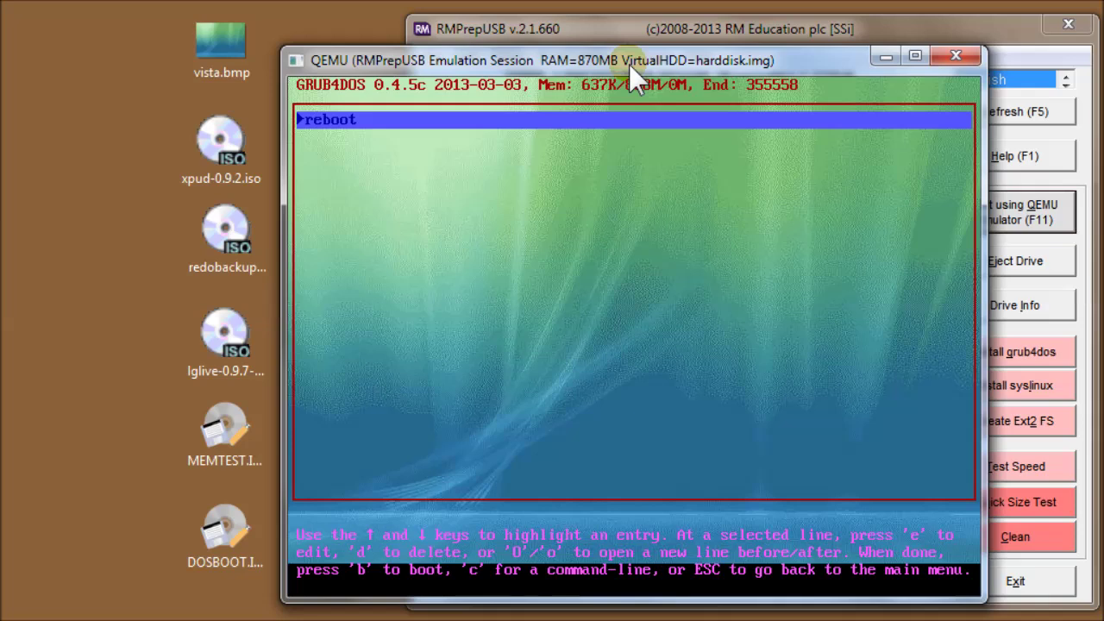
key("e")
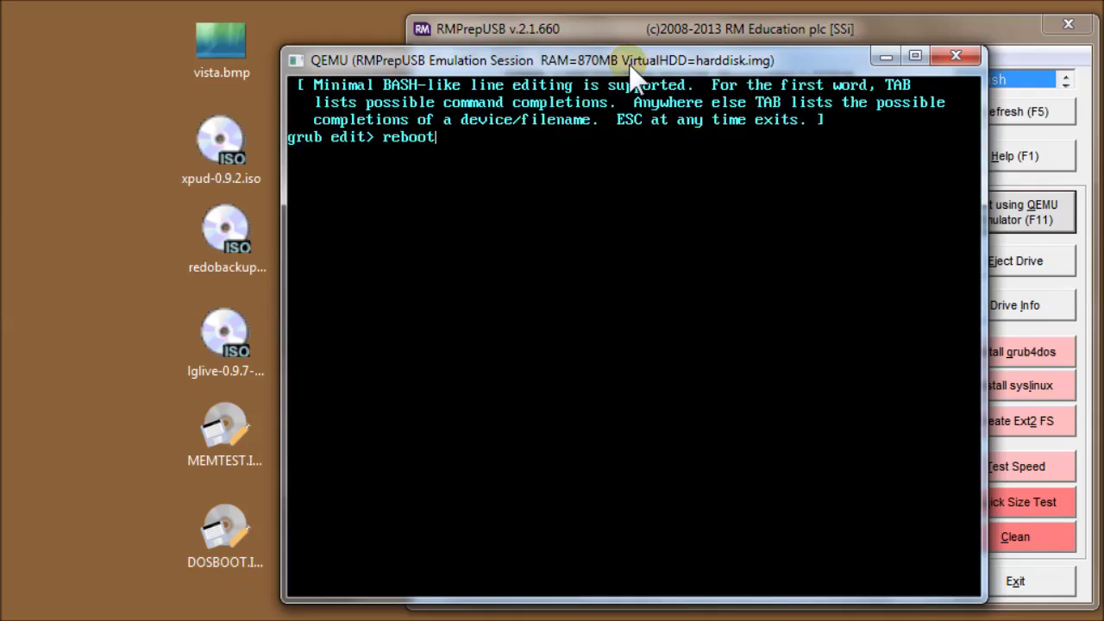
key("BackSpace")
key("BackSpace")
key("BackSpace")
key("BackSpace")
key("BackSpace")
key("BackSpace")
type("echo Hello &&")
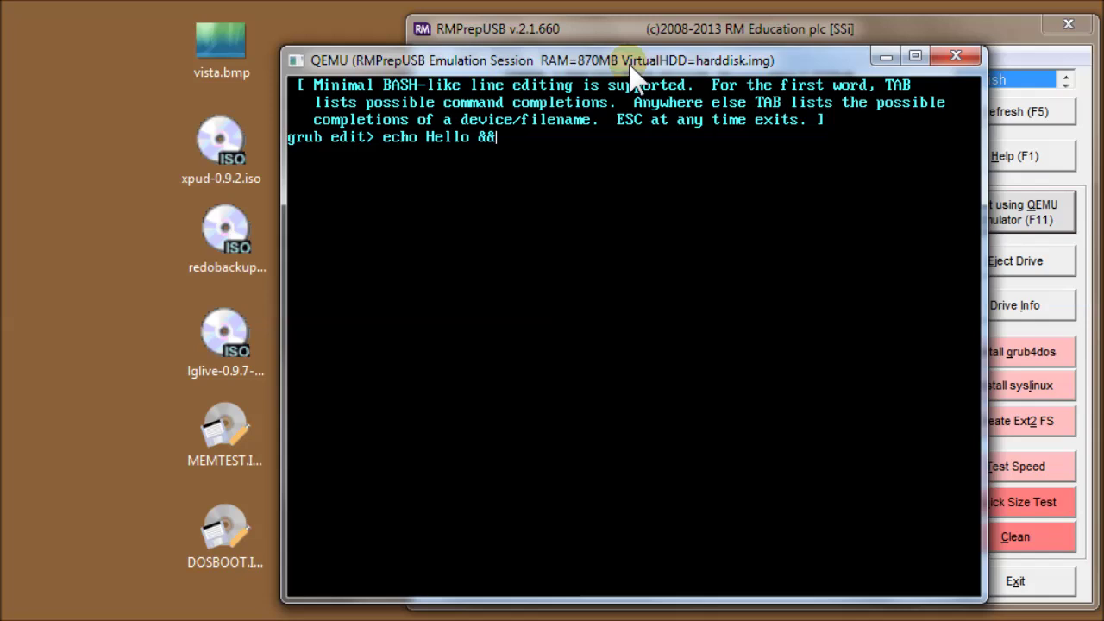
type(" pause && reboot")
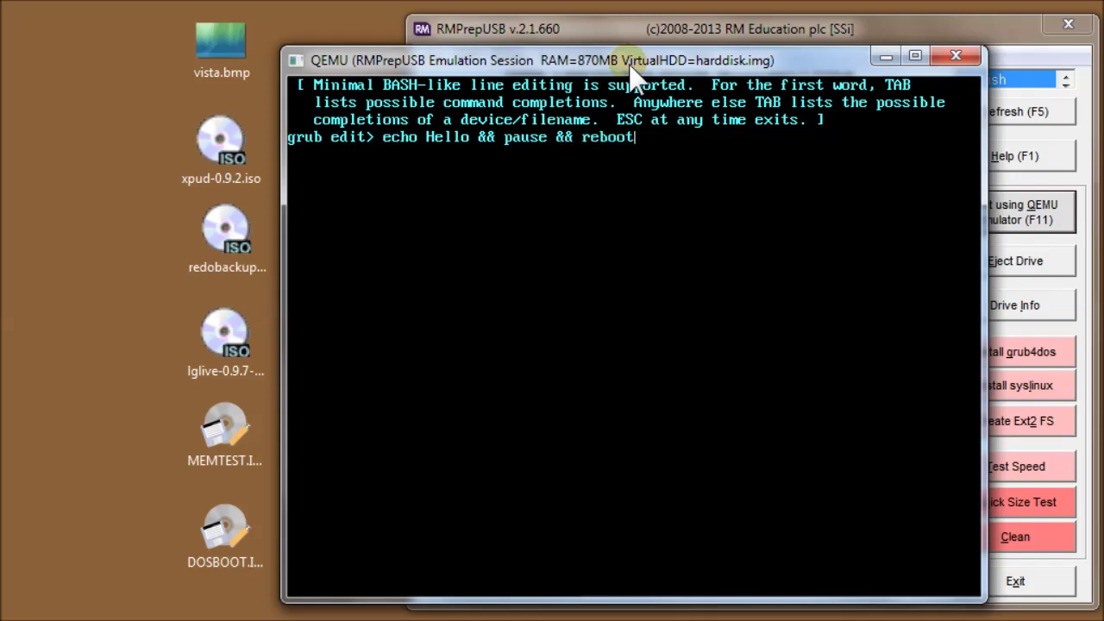
key("Return")
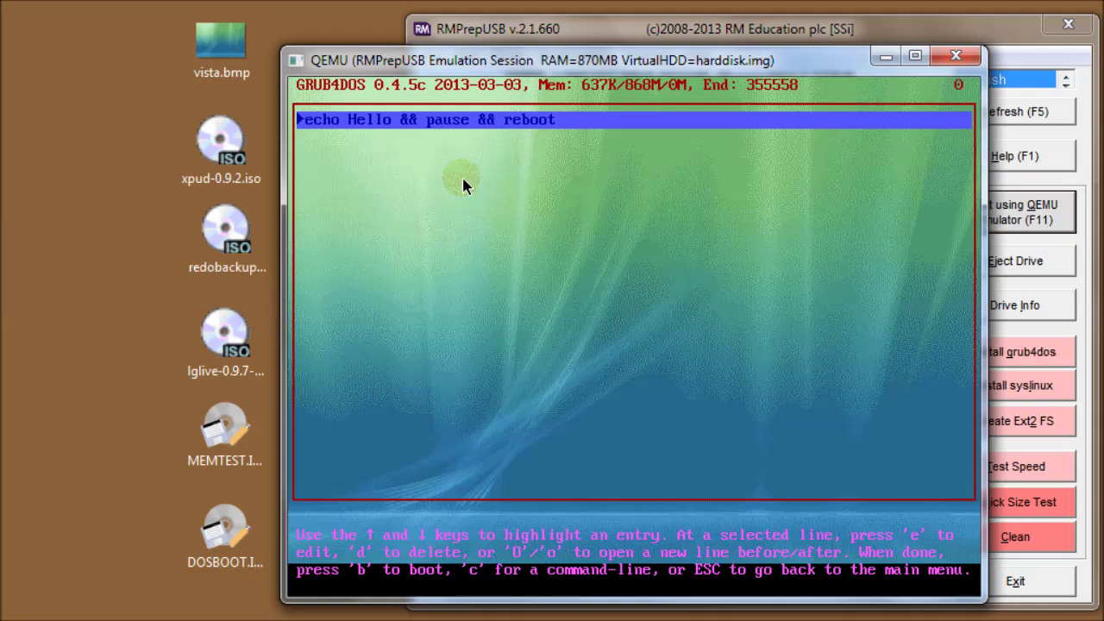
Boot the edited command list past its pause, and reopen and leave the Reboot entry's command list
key("b")
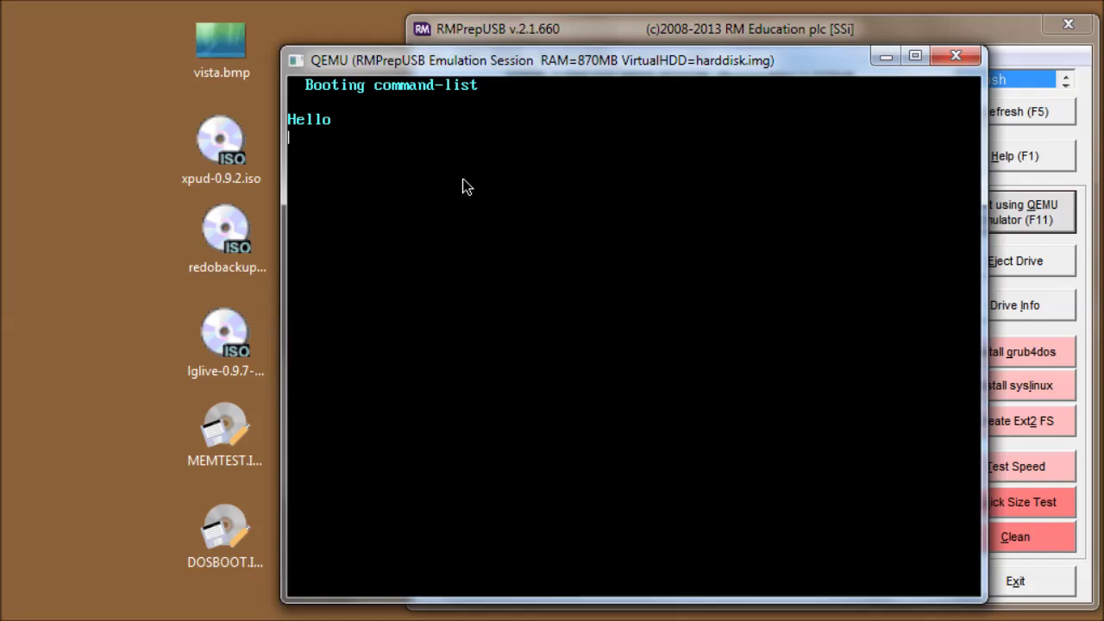
key("Return")
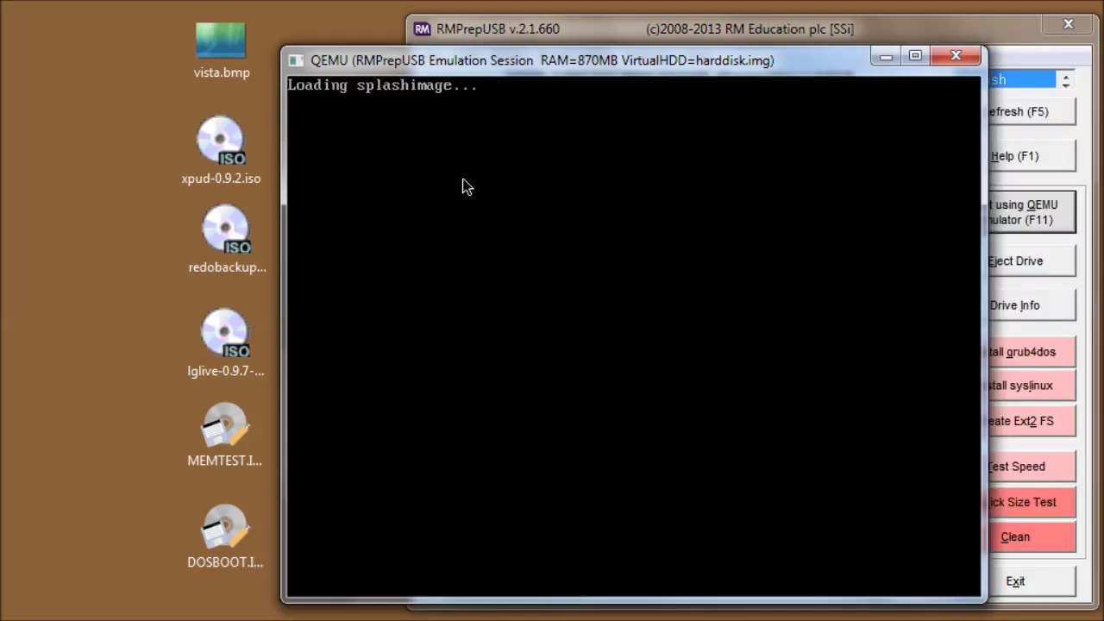
left_click(463, 186)
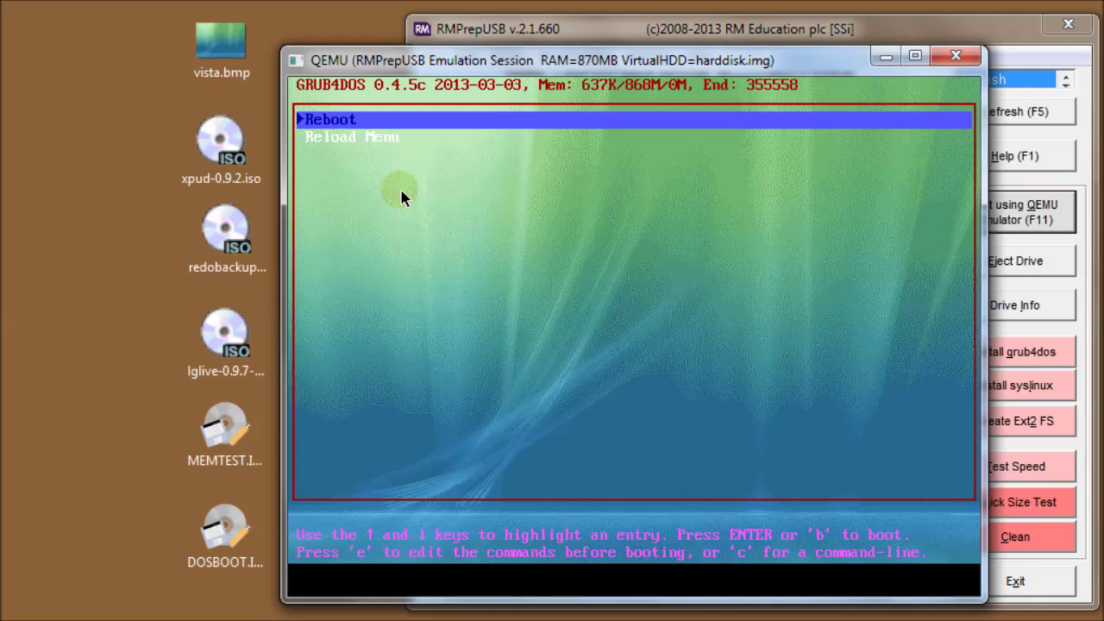
key("e")
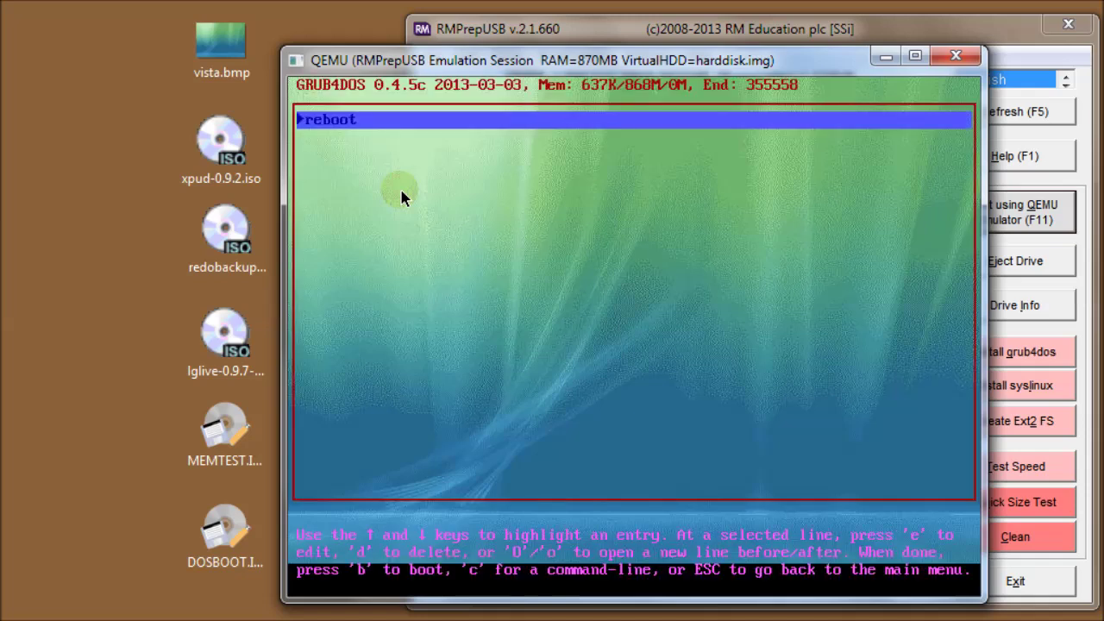
key("Escape")
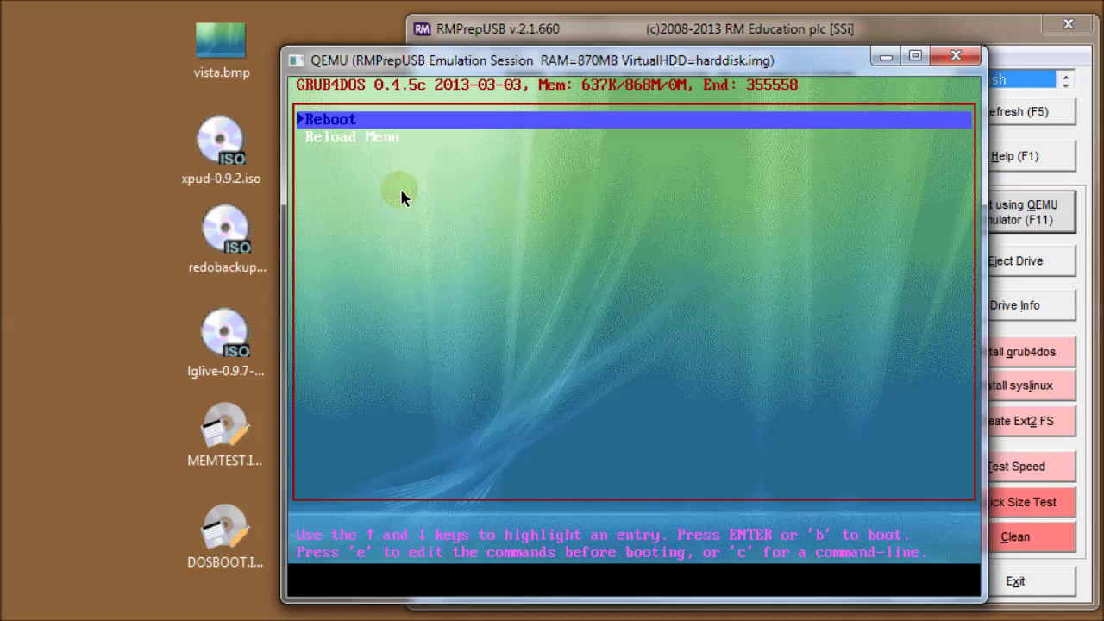
Open the grub4dos command line, list all available commands, and show the help for chainloader
key("c")
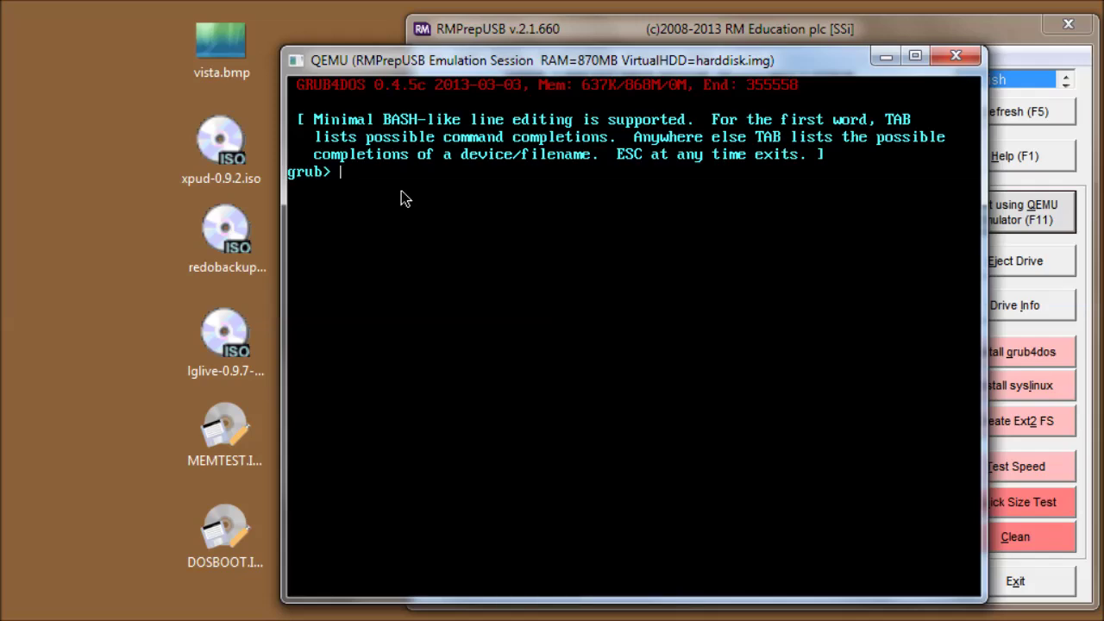
type("help")
key("Return")
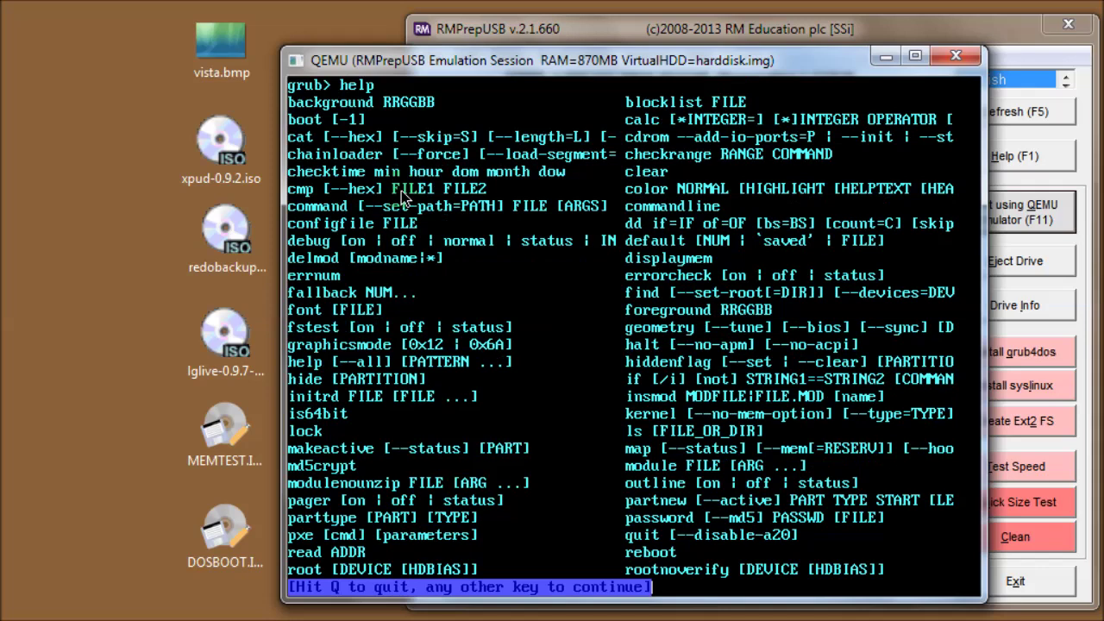
key("space")
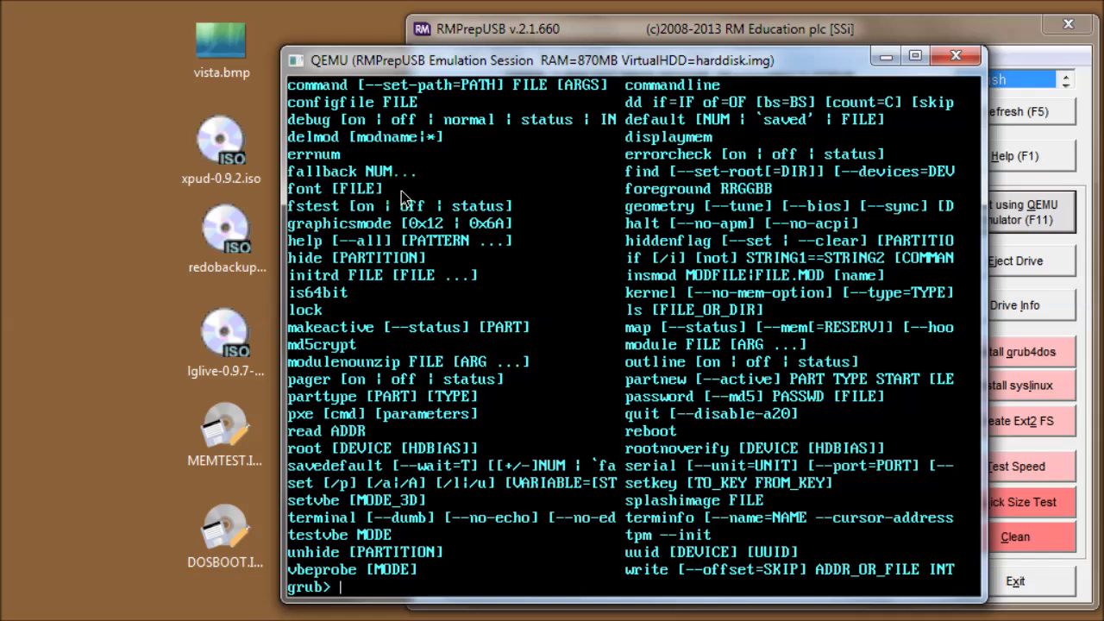
type("help chainloader")
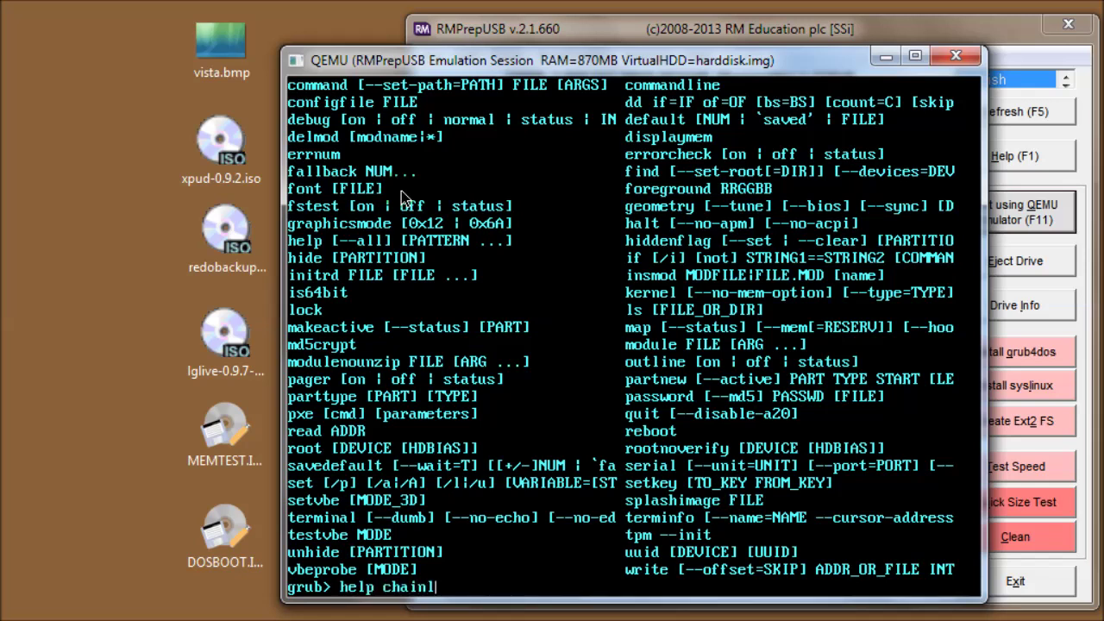
key("Return")
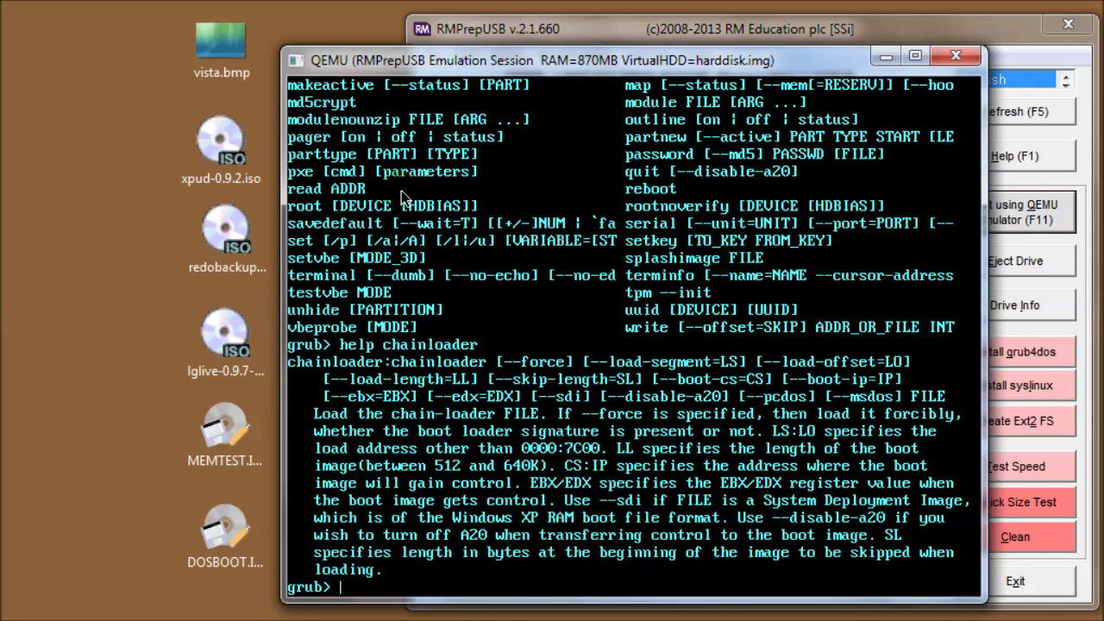
List the files on the drive's root and look up /checkpci.exe with ls, completing its name from /che
type("ls")
key("Return")
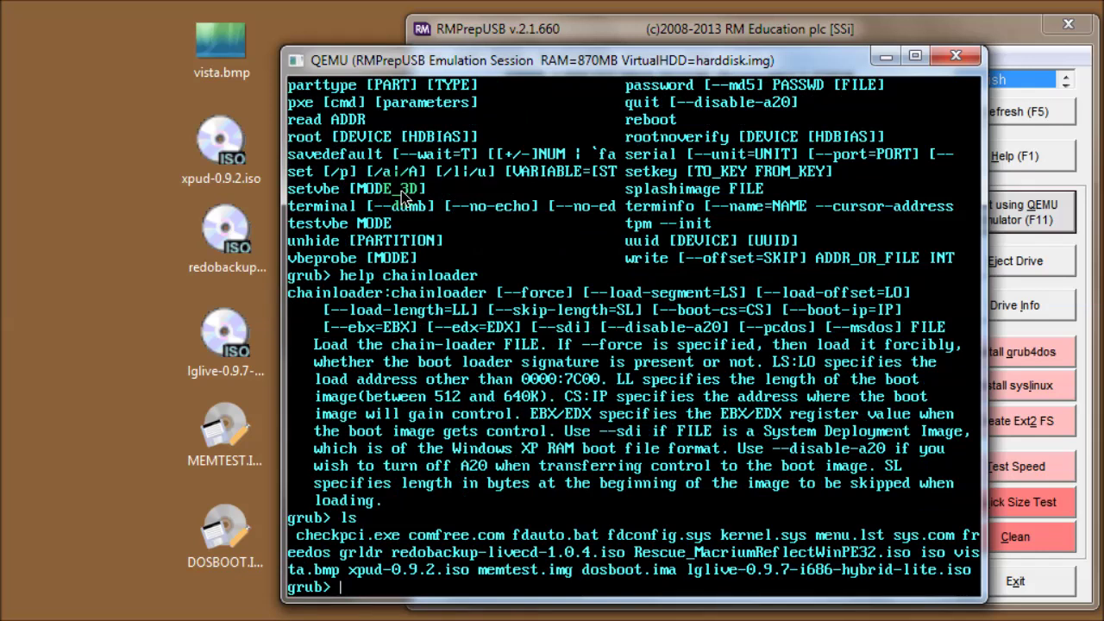
type("ls che")
key("Return")
key("Up")
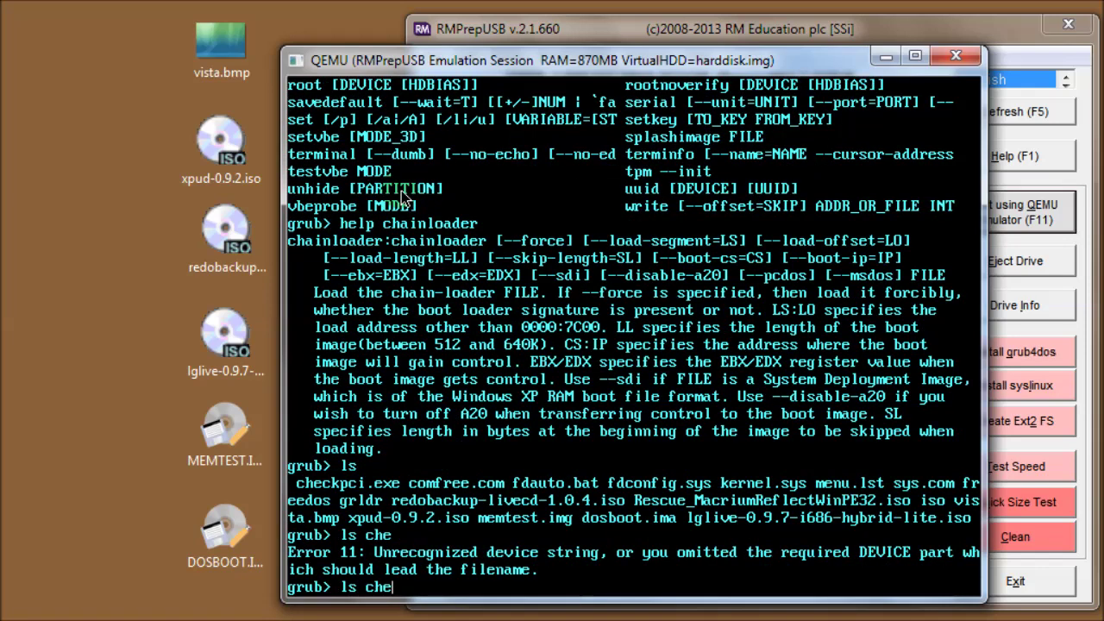
key("BackSpace")
key("BackSpace")
key("BackSpace")
type("/che")
key("Tab")
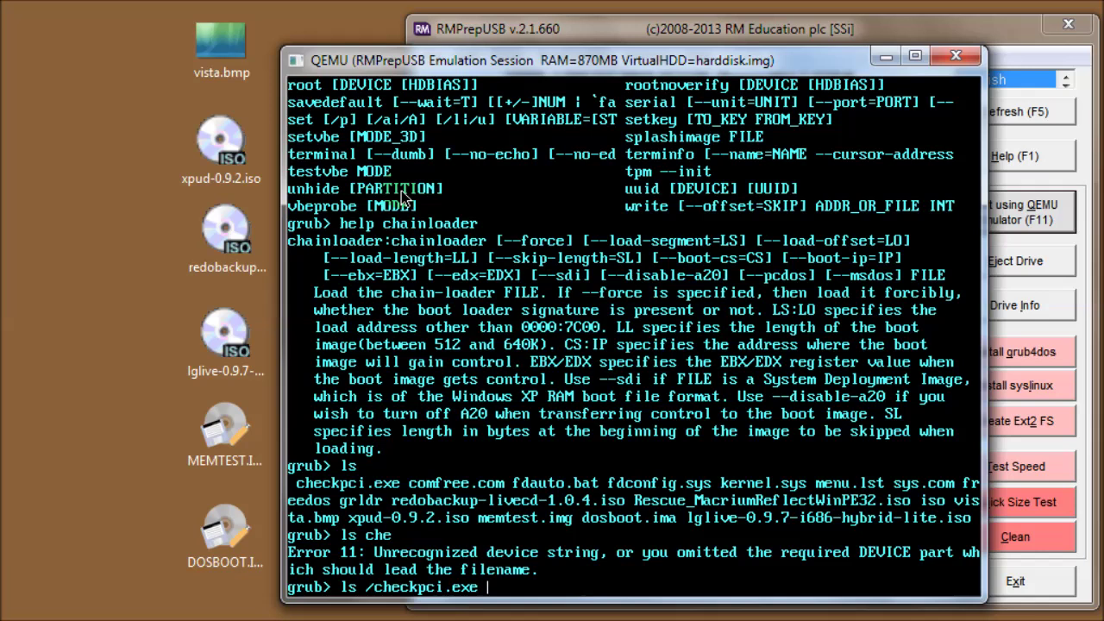
key("Return")
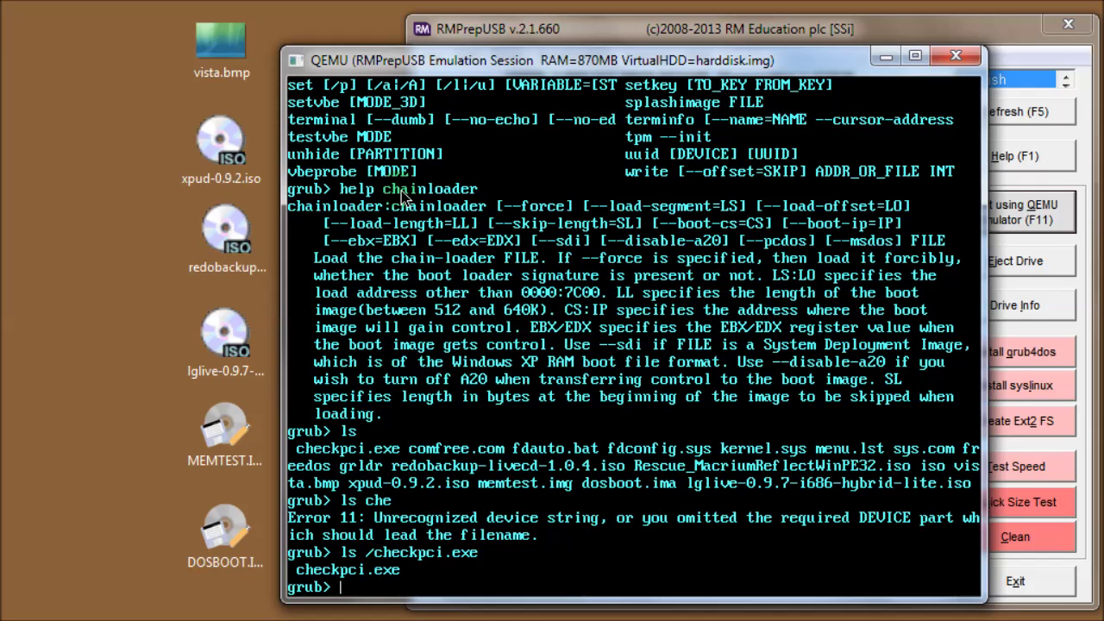
Chainload the first partition's boot sector with chainloader (hd0,0)+1 and boot it
type("chainloader")
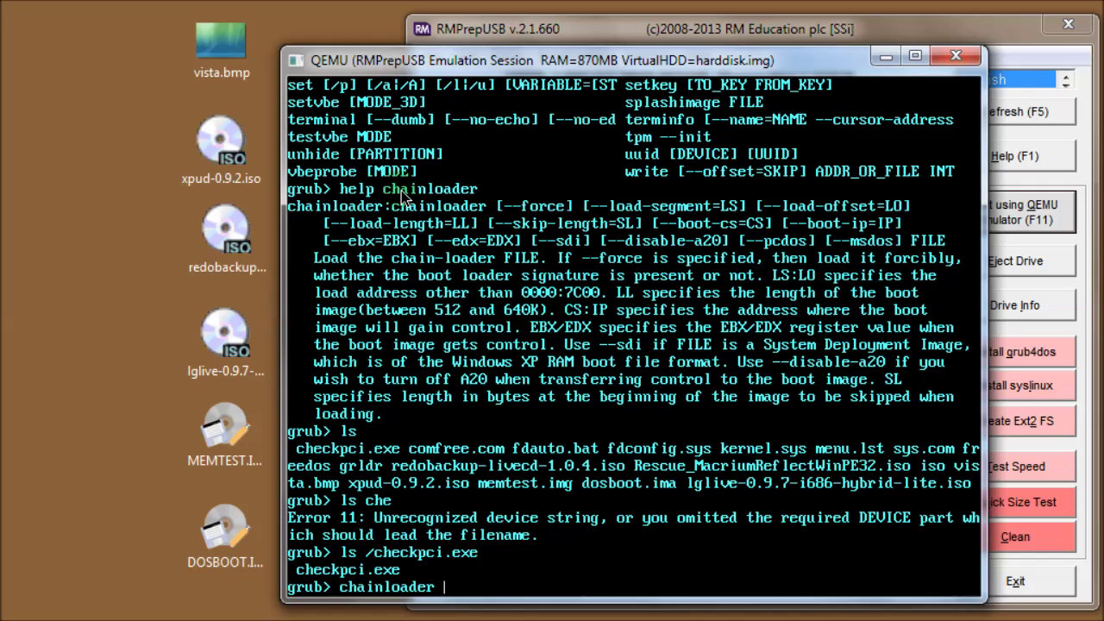
type(" (hd0,0")
type(")")
type("+1")
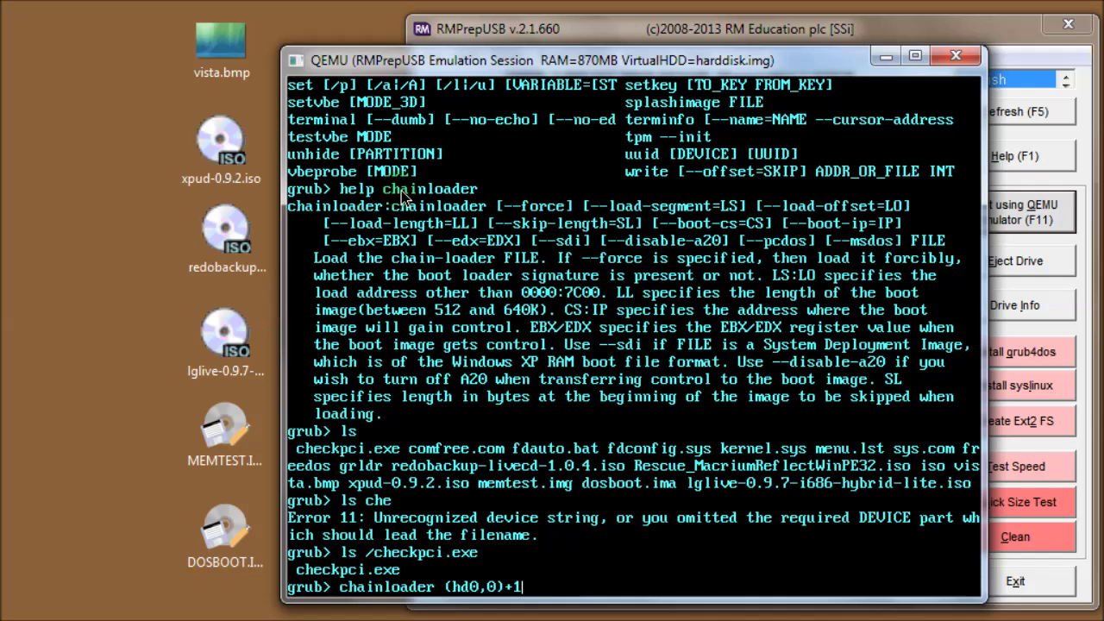
key("Return")
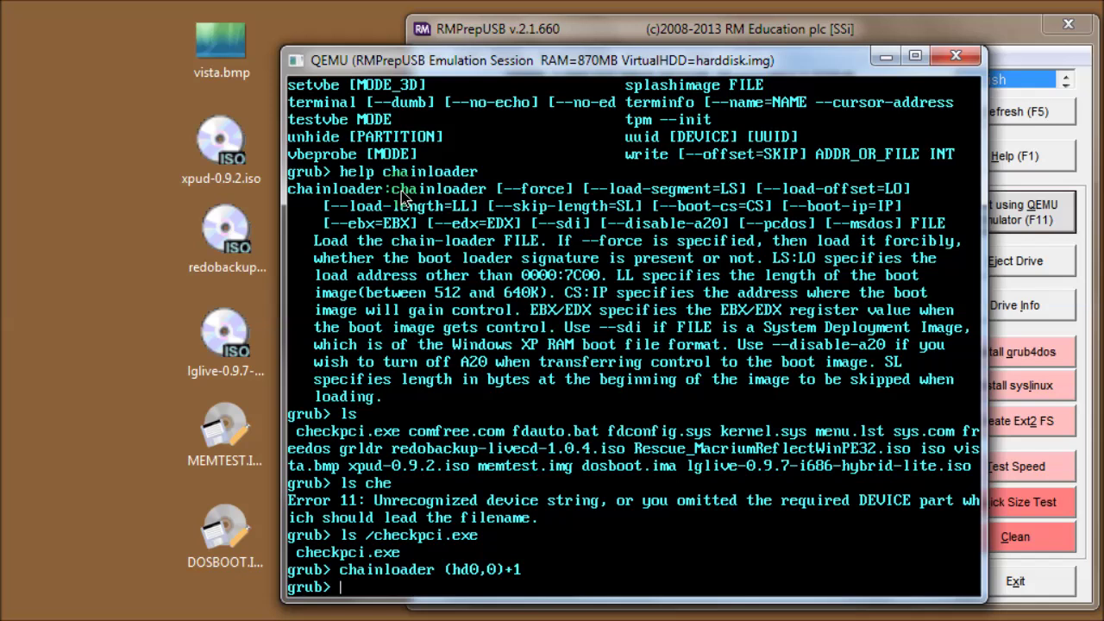
type("boot")
key("Return")
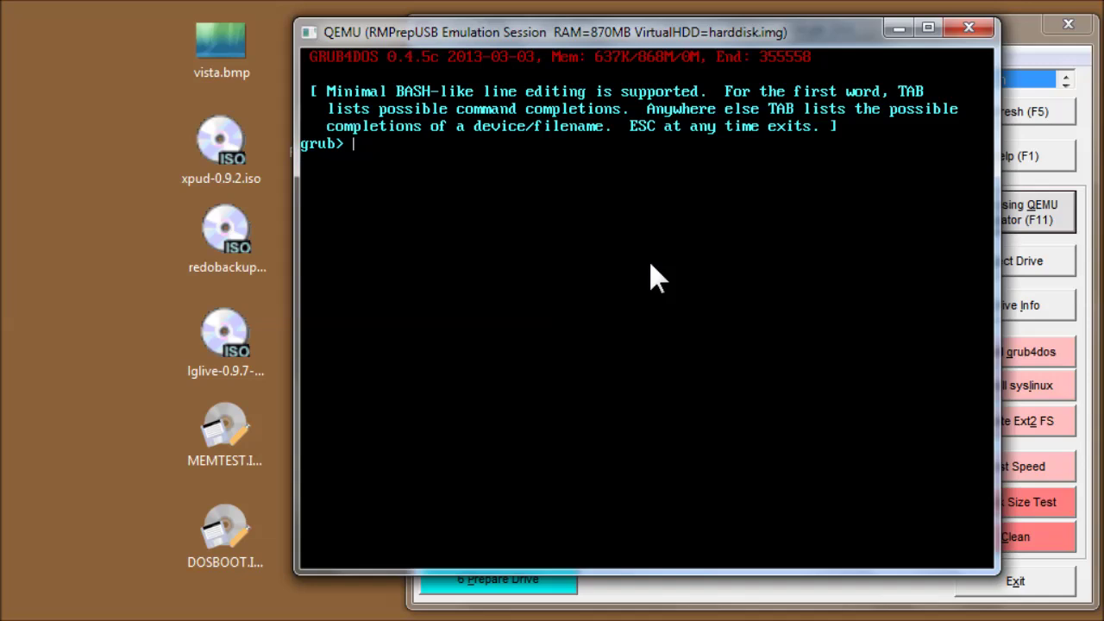
Look up /dosboot.ima with ls at the grub4dos prompt, completing its name from /dos
type("ls /dos")
key("Tab")
key("Return")
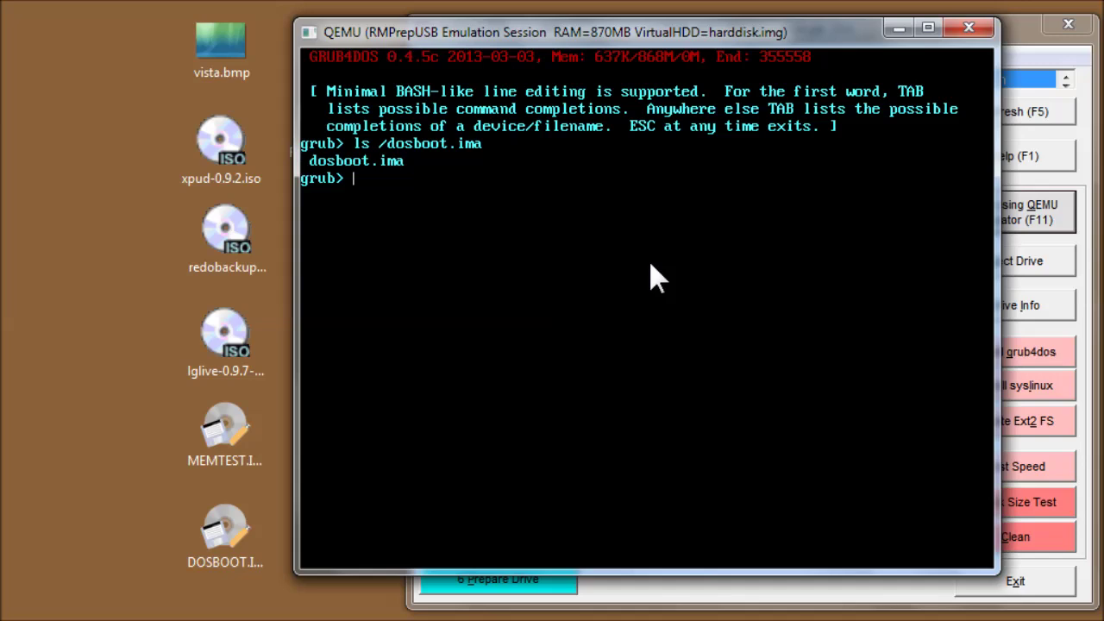
Map /dosboot.ima to the virtual floppy (fd0) and activate the mapping with map --hook
left_click(650, 264)
left_click(647, 309)
type("map /dosboot.ima (fd0)")
key("Return")
type("map --hook")
key("Return")
Set the root device to (fd0) and list the files on the mapped floppy image
type("root (fd0)")
key("Return")
type("ls")
key("Return")
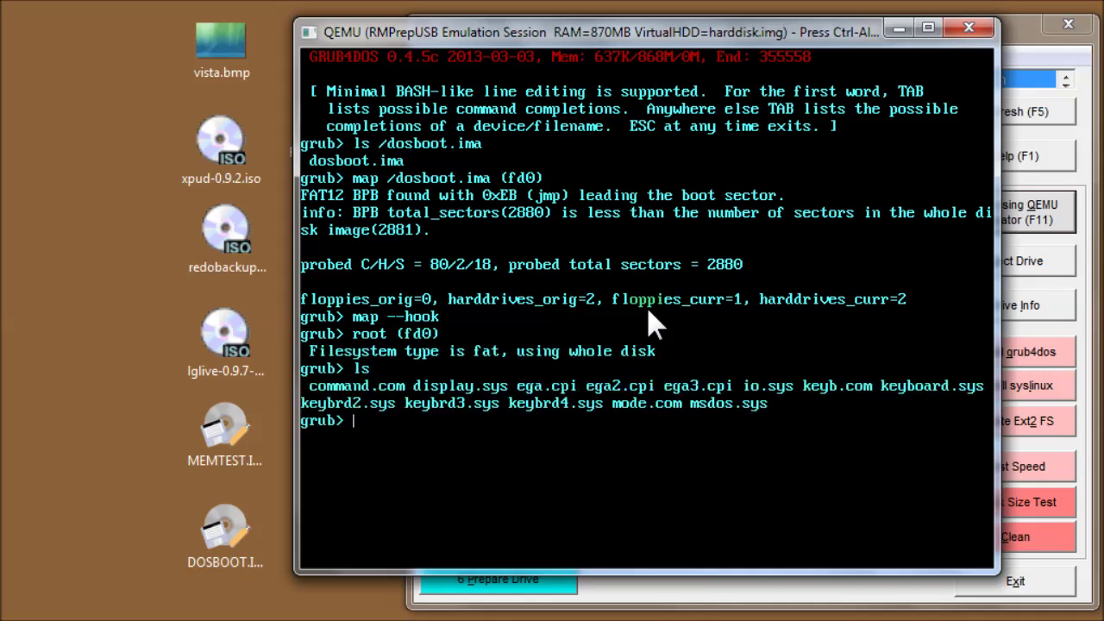
List the available devices and partitions with find, and display the current drive's geometry
type("find")
key("Return")
type("geometry")
key("Return")
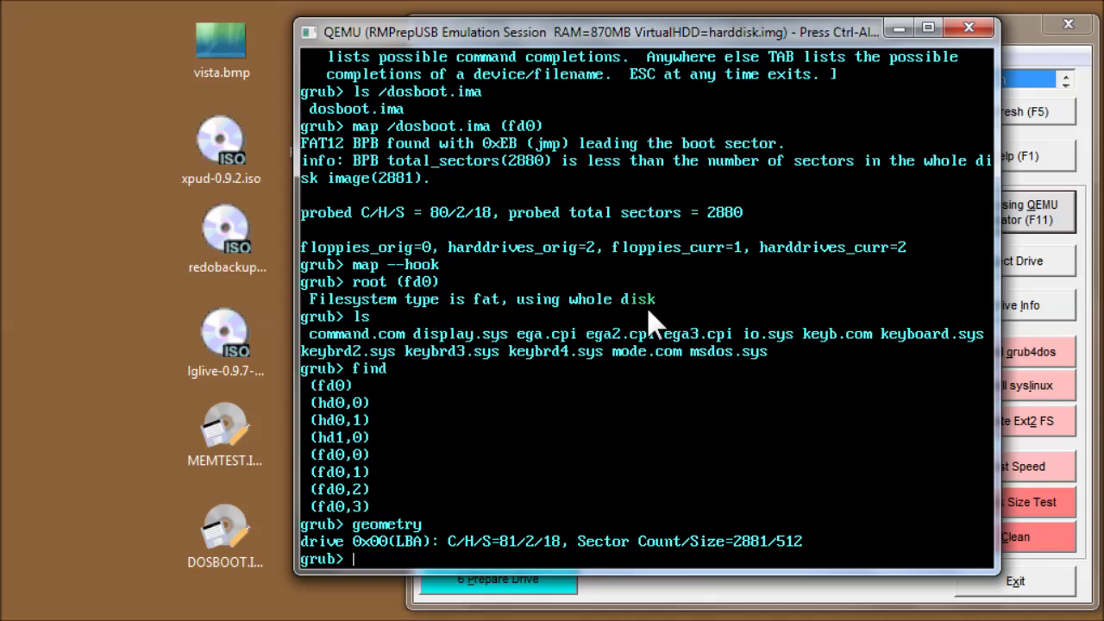
Look up /io.sys on the mapped floppy, load it with chainloader /io.sys, and boot it
type("ls /io.sys")
key("Return")
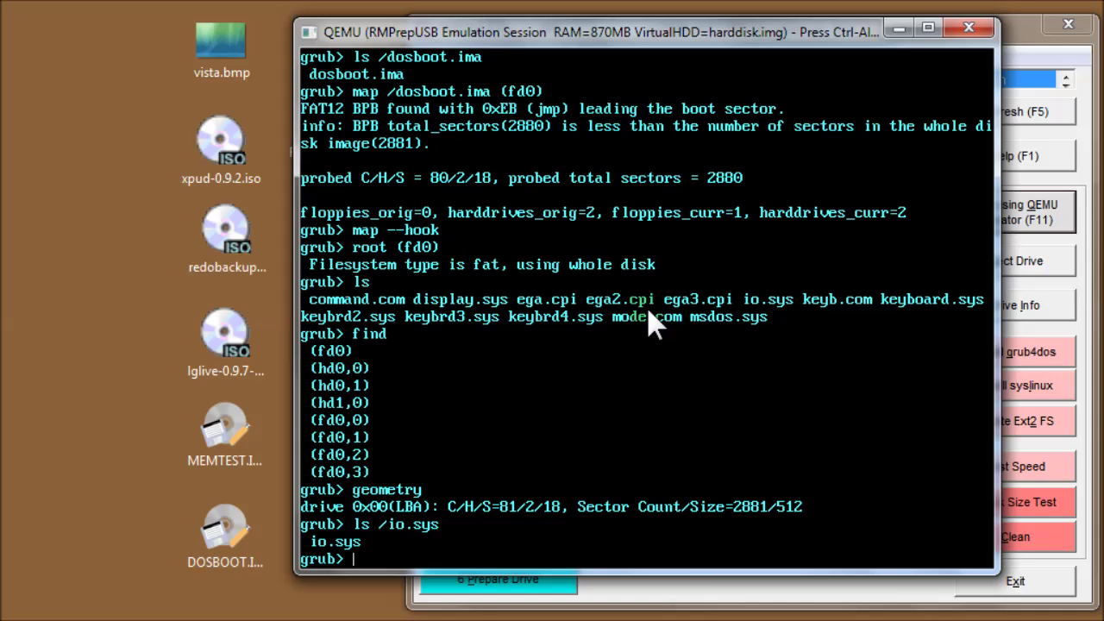
type("chainloader /io.sys")
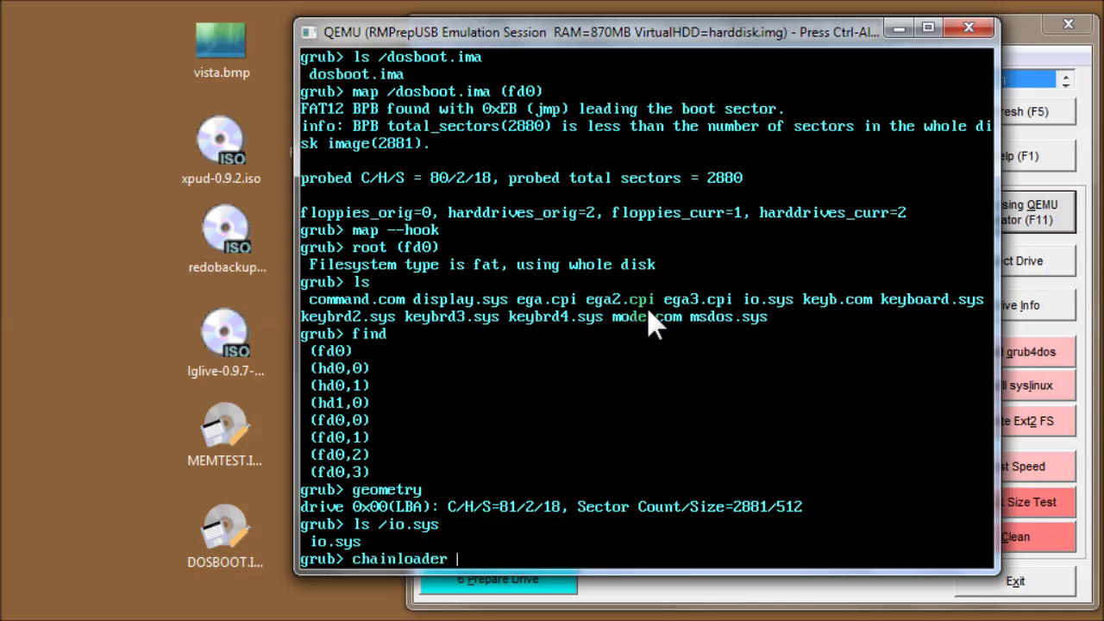
key("Return")
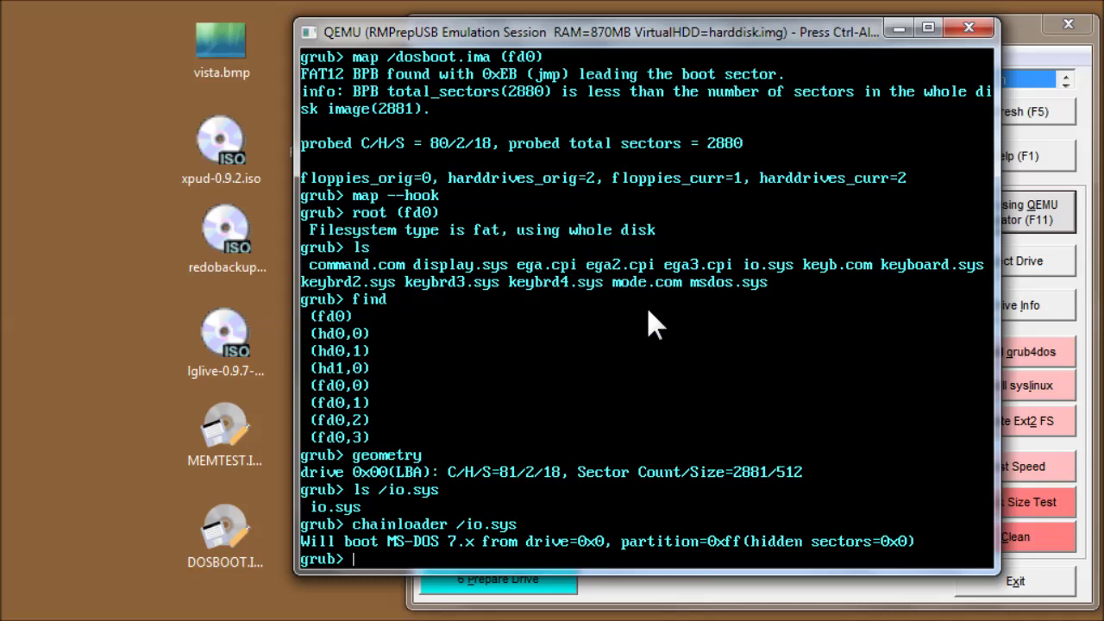
type("boot")
key("Return")
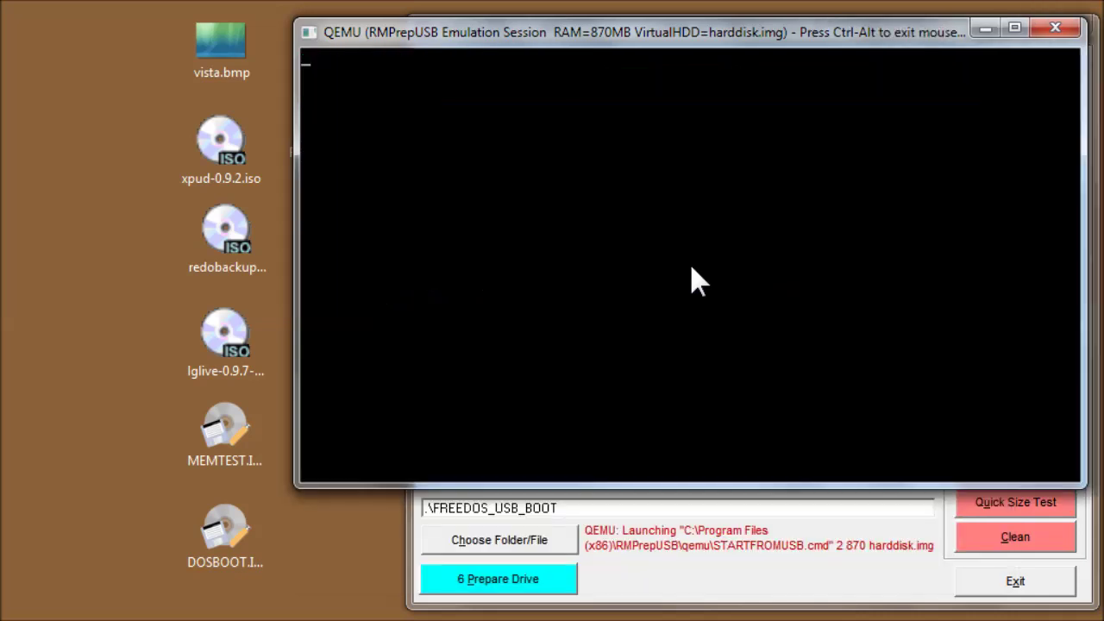
List the A: drive's directory at the DOS prompt and release the mouse from the emulator
type("dir")
key("Return")
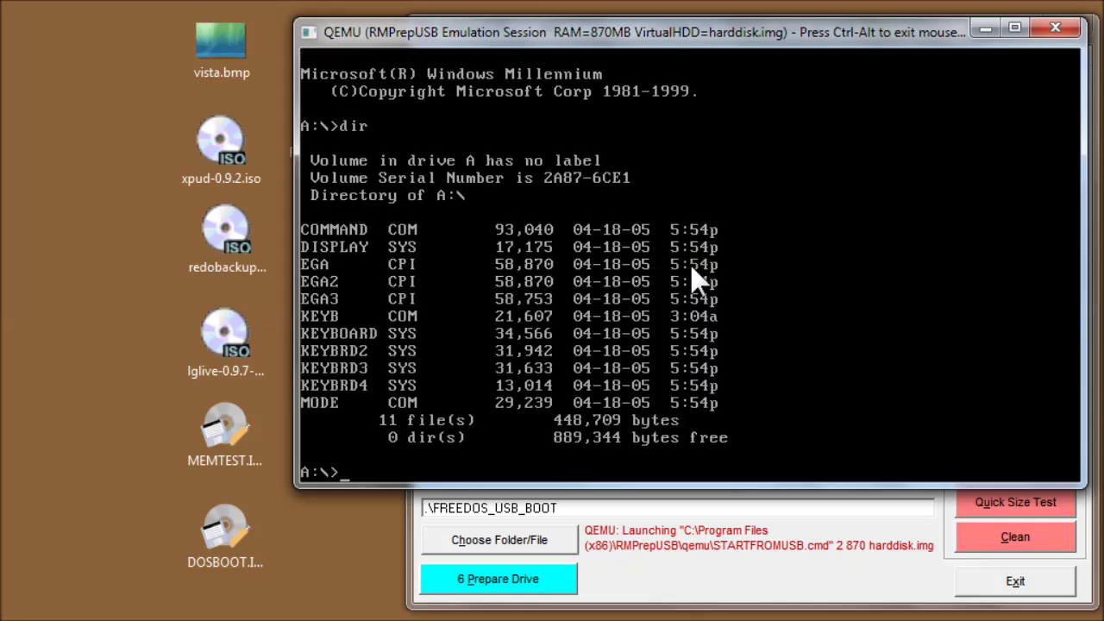
key("ctrl+alt")
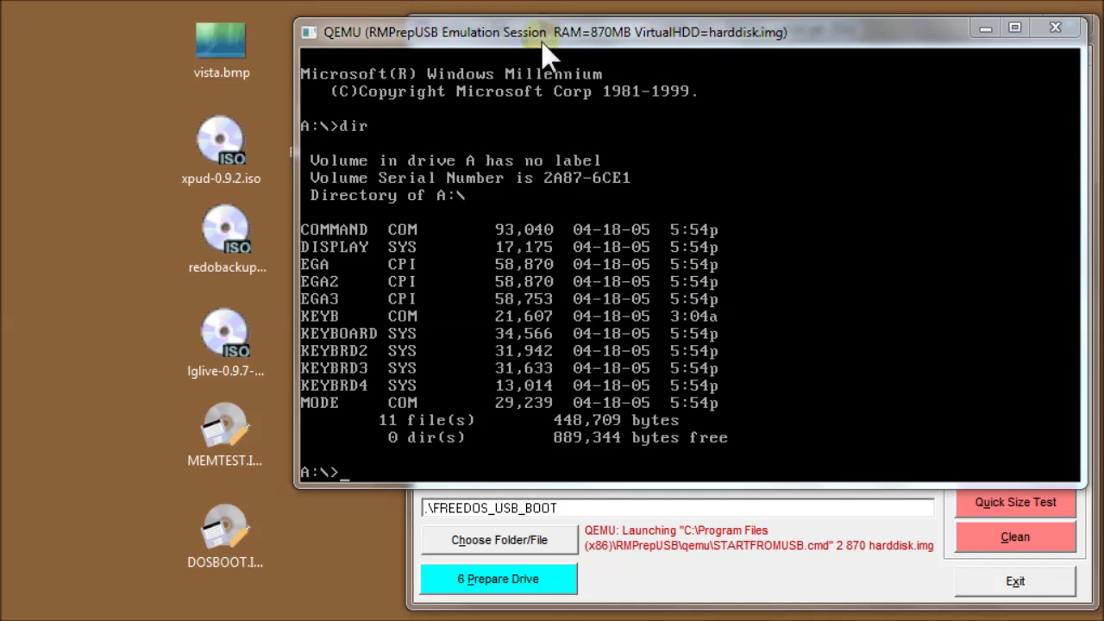
Close the emulator and add a DOS FLOPPY DISK entry chainloading /io.sys and an iftitle Memtest86+ v4.20 entry for /memtest.img to menu.lst
left_click(1054, 29)
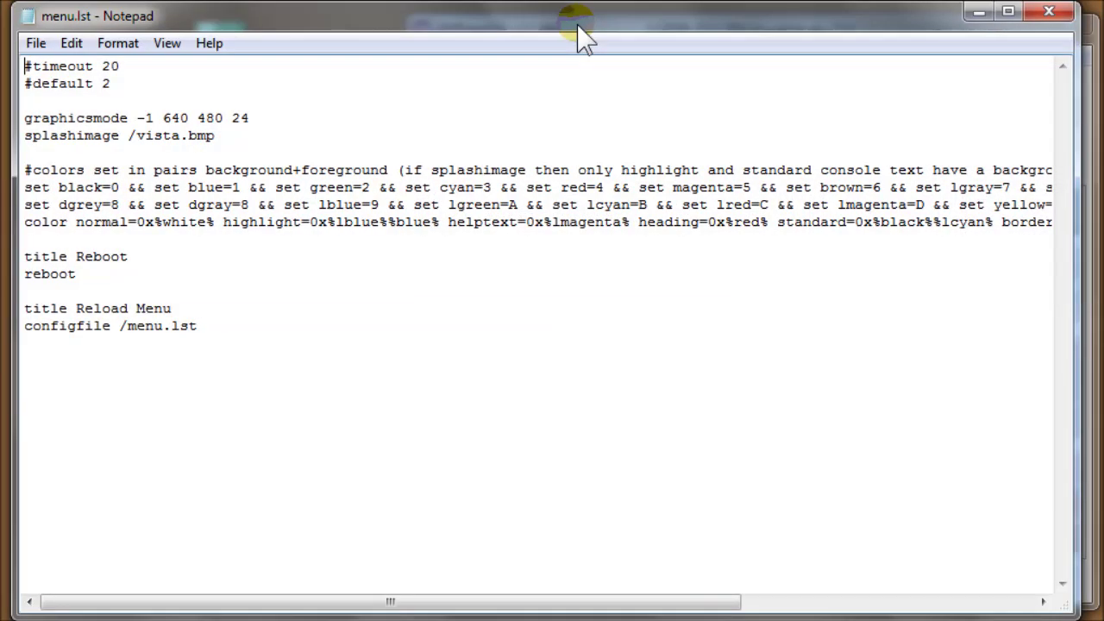
left_click(127, 390)
type("title DOS FLOPPY DISK map /dosboot.ima map --hook root (fd0) chainloader /io.sys   iftitle [if exist /MEMTEST.IMG] Memtest86+ v4.20\\nMemtest86+ is an advanced memory diagnostic tool map /memtest.img (fd0) map --hook chainloader (fd0)+1")
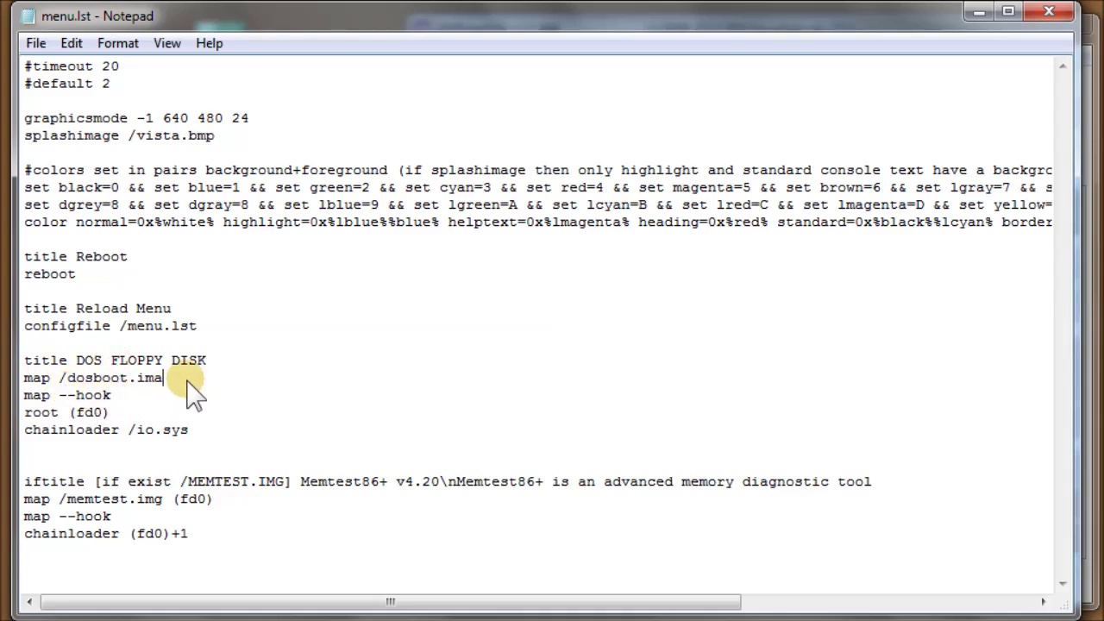
Complete the map /dosboot.ima line of the DOS FLOPPY DISK entry with the target drive (fd0)
type("(fd0)")
key("Down")
key("Down")
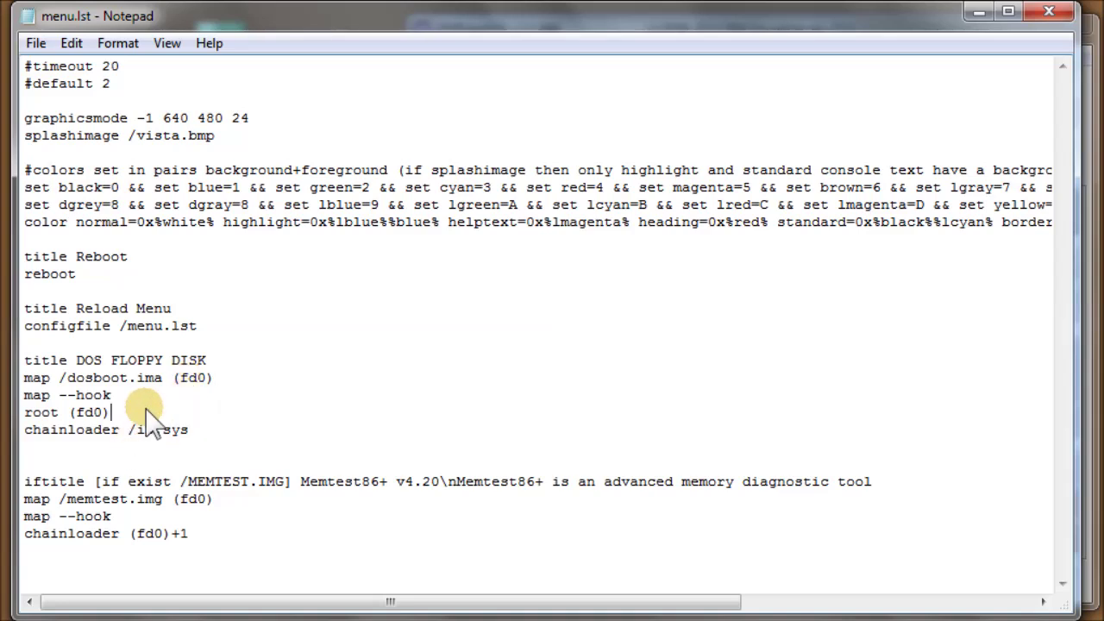
left_click(156, 432)
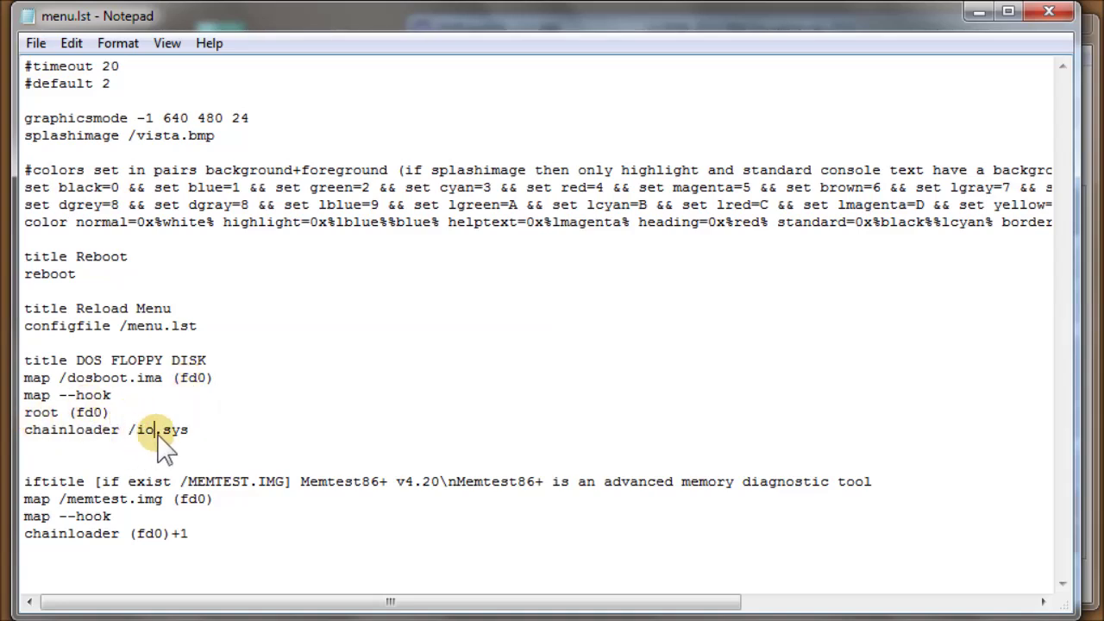
Examine the Memtest86+ entry in menu.lst, including its iftitle condition for /MEMTEST.IMG and its map and chainloader lines
scroll(111, 561, "right", 1)
scroll(108, 543, "left", 1)
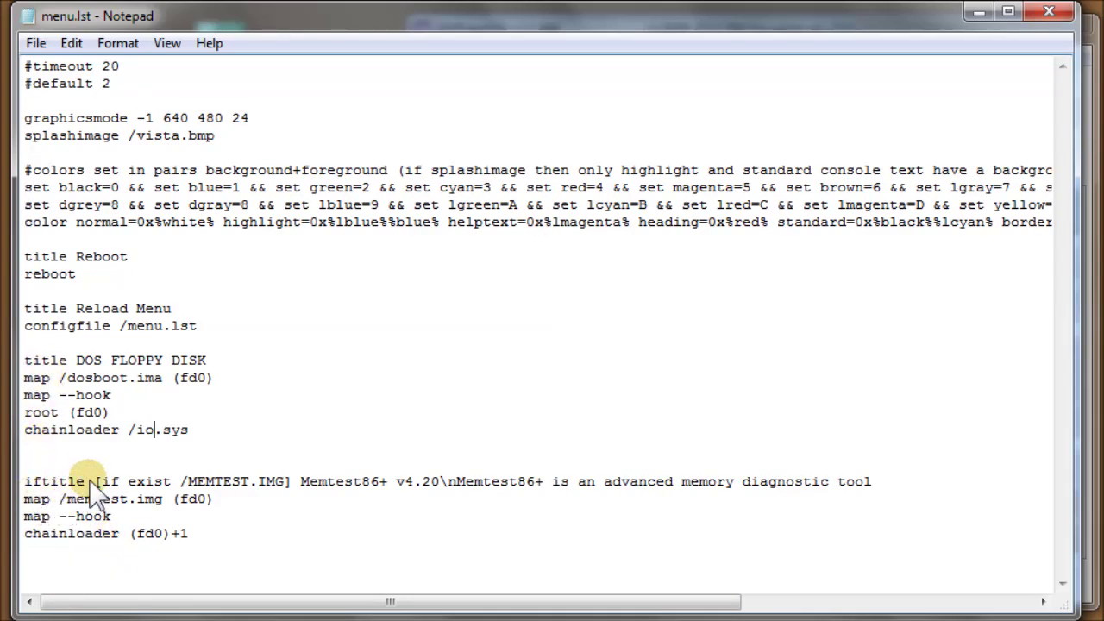
left_click_drag(100, 483, 283, 481)
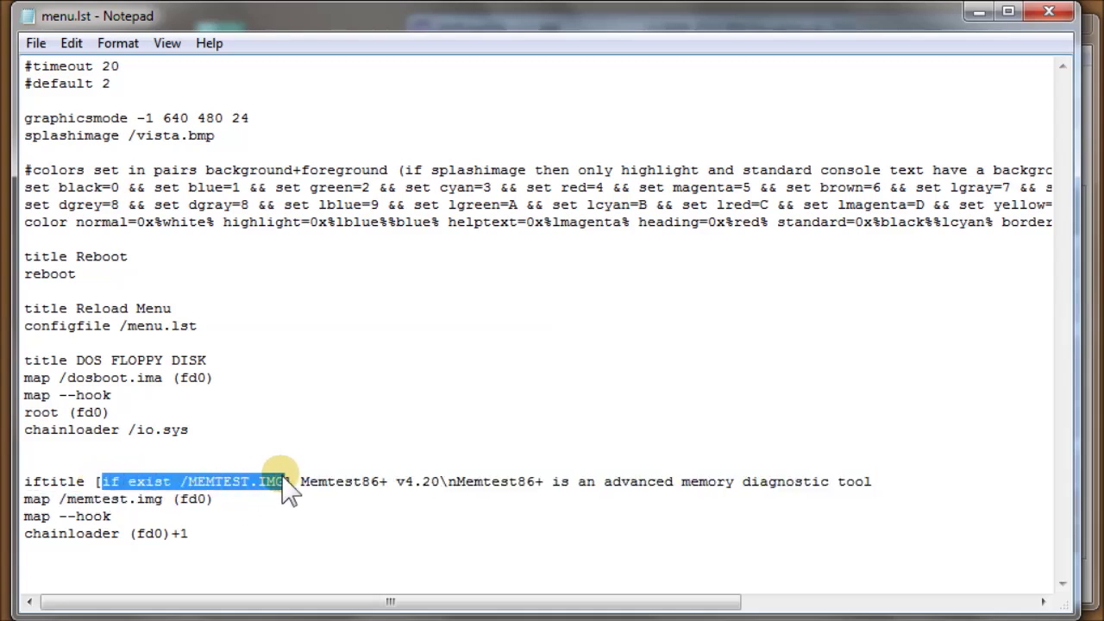
left_click(151, 465)
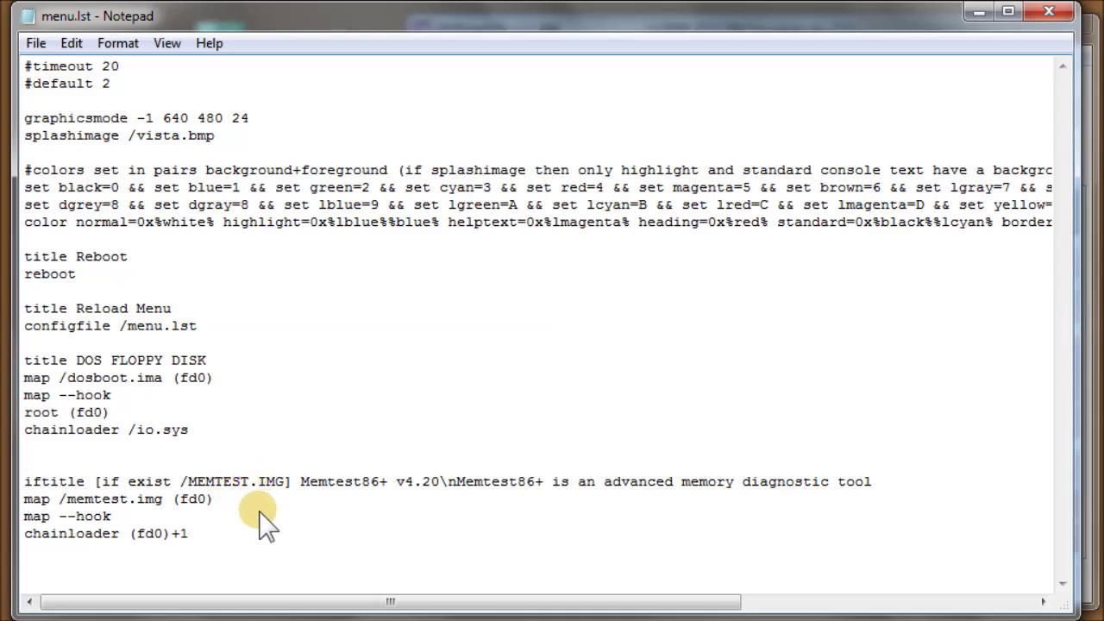
left_click_drag(243, 552, 7, 487)
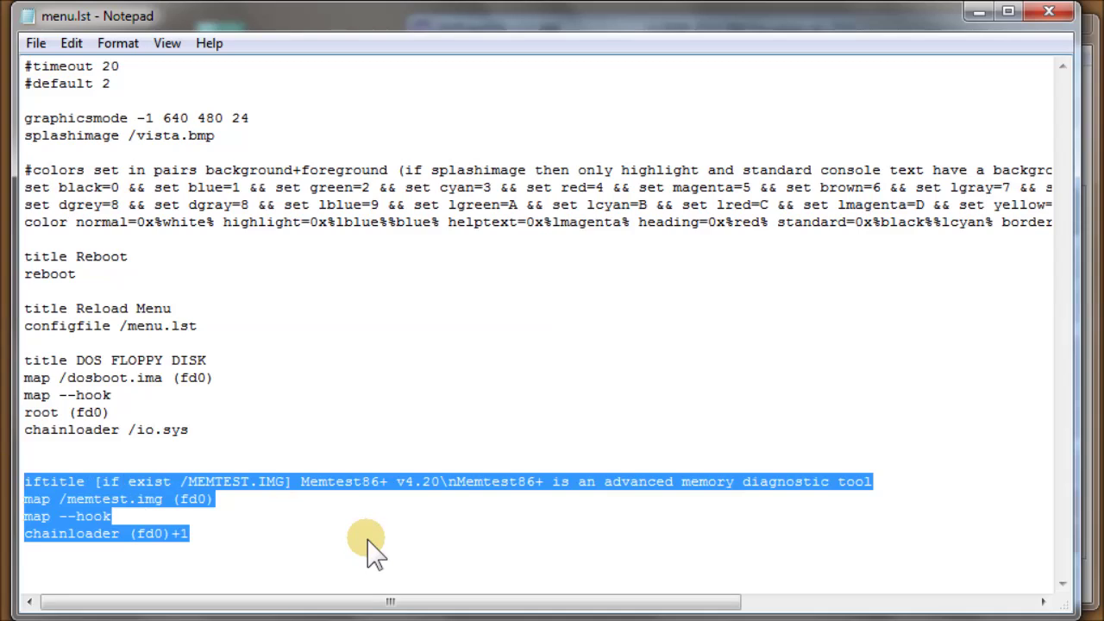
left_click(275, 552)
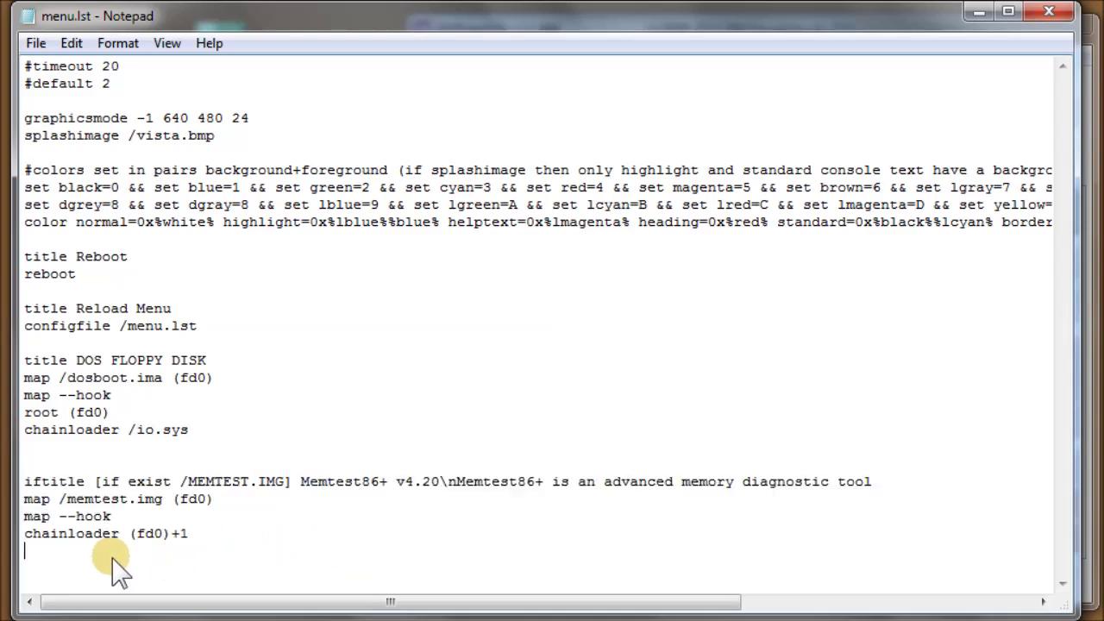